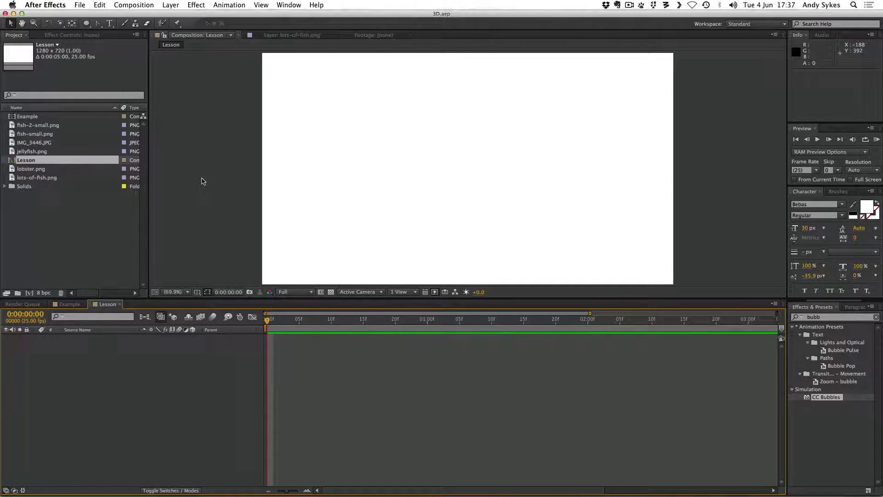
Open the Example composition and play a real-time preview of its drifting camera
{"action": "double_click", "coordinate": [15, 116]}
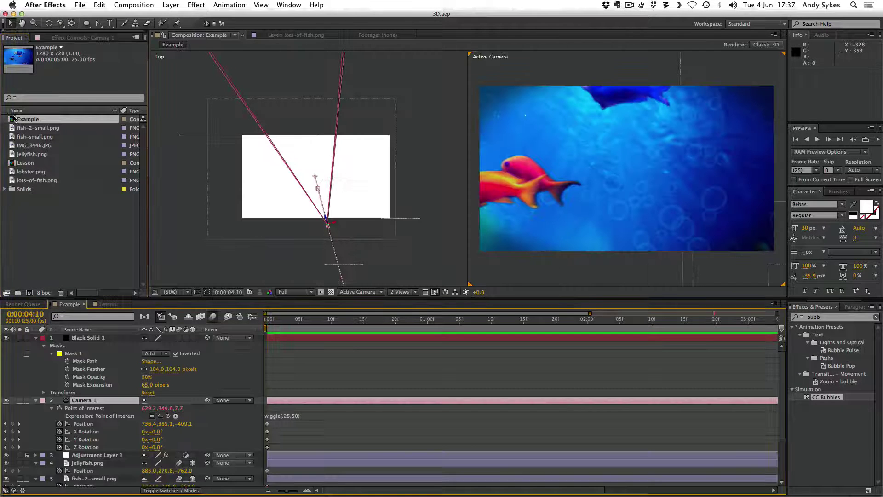
{"action": "key", "text": "space"}
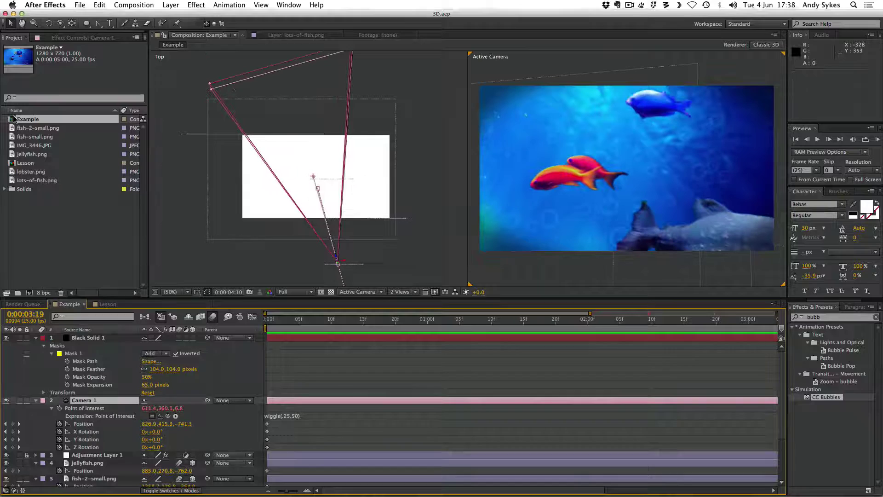
Open Lesson and add IMG_3446.JPG, scaled to 51% and nudged right to fill the frame
{"action": "double_click", "coordinate": [12, 162]}
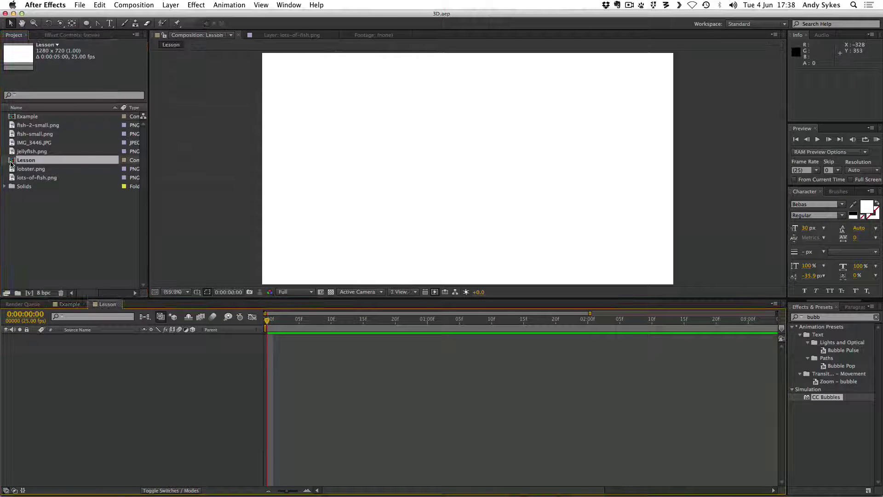
{"action": "left_click_drag", "start_coordinate": [13, 144], "coordinate": [431, 164]}
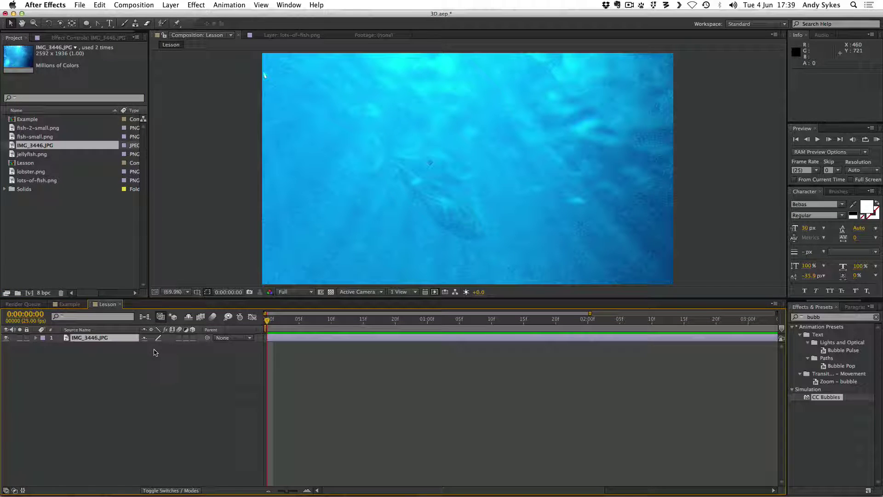
{"action": "key", "text": "s"}
{"action": "left_click_drag", "start_coordinate": [177, 346], "coordinate": [159, 346]}
{"action": "left_click_drag", "start_coordinate": [364, 234], "coordinate": [403, 232]}
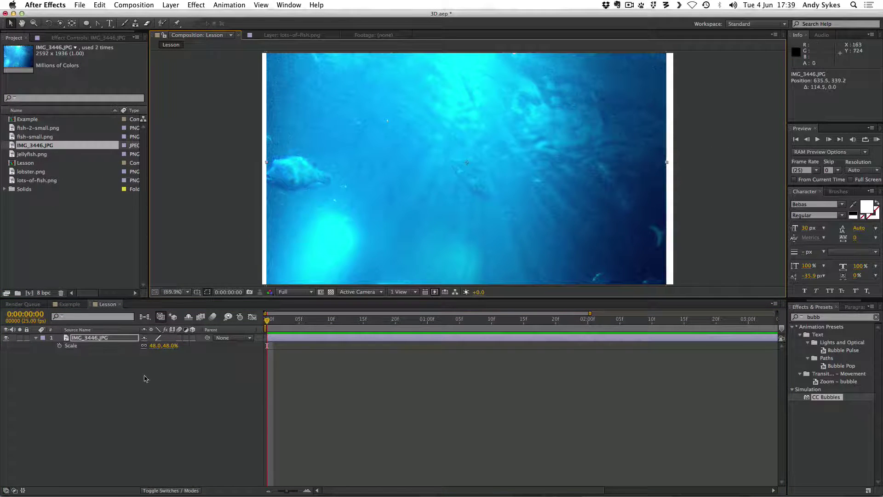
{"action": "left_click_drag", "start_coordinate": [166, 345], "coordinate": [169, 345]}
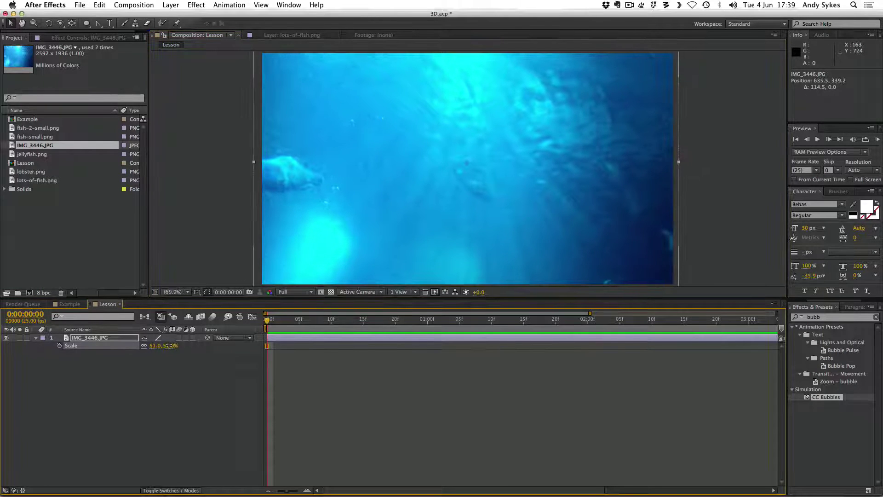
{"action": "left_click_drag", "start_coordinate": [387, 248], "coordinate": [395, 247]}
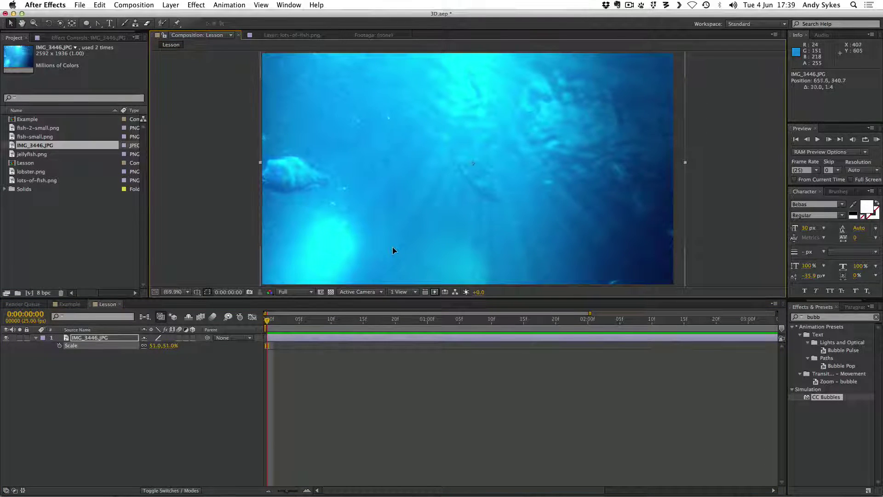
{"action": "left_click", "coordinate": [393, 250]}
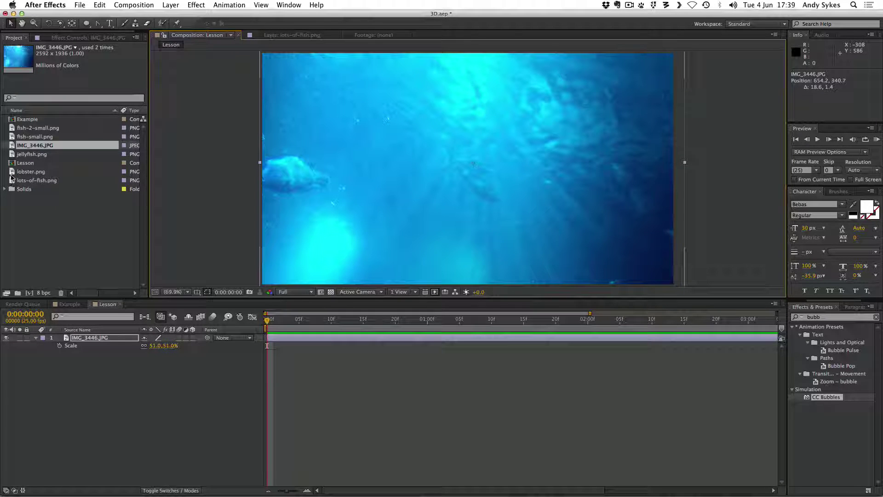
Add lots-of-fish.png at 53% scale, then add lobster.png above it
{"action": "left_click_drag", "start_coordinate": [11, 178], "coordinate": [96, 359]}
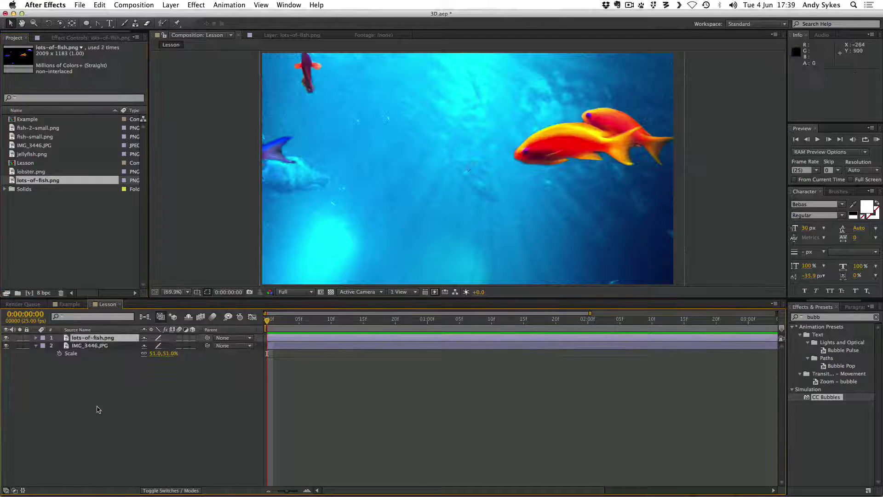
{"action": "key", "text": "s"}
{"action": "left_click_drag", "start_coordinate": [155, 346], "coordinate": [140, 347]}
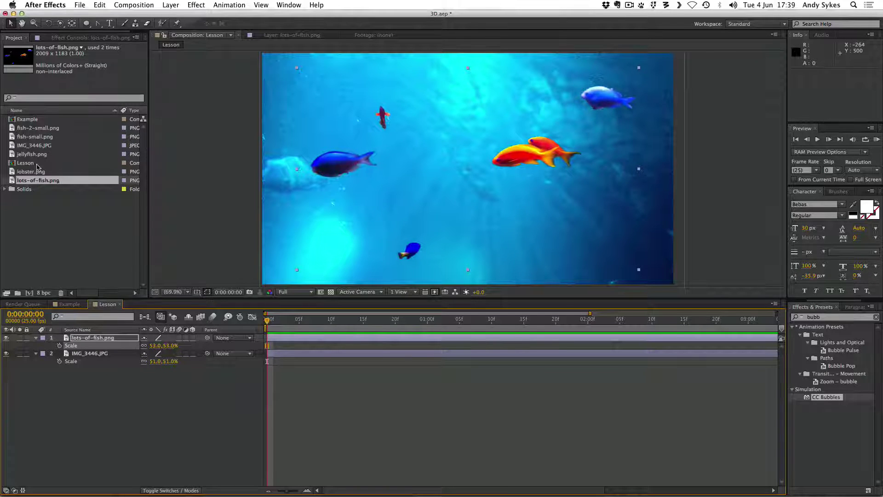
{"action": "left_click_drag", "start_coordinate": [32, 172], "coordinate": [82, 339]}
Scale lobster.png to 24% and move it to the lower right
{"action": "key", "text": "s"}
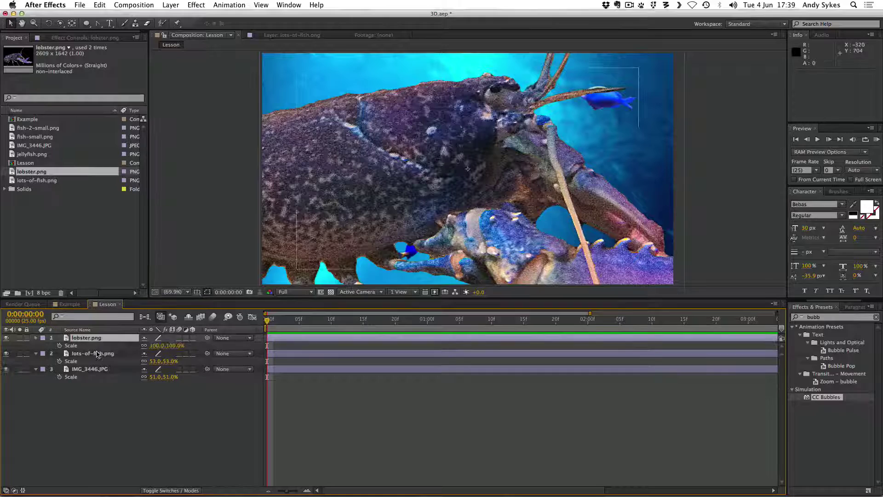
{"action": "left_click_drag", "start_coordinate": [170, 349], "coordinate": [135, 349]}
{"action": "left_click_drag", "start_coordinate": [429, 158], "coordinate": [536, 216]}
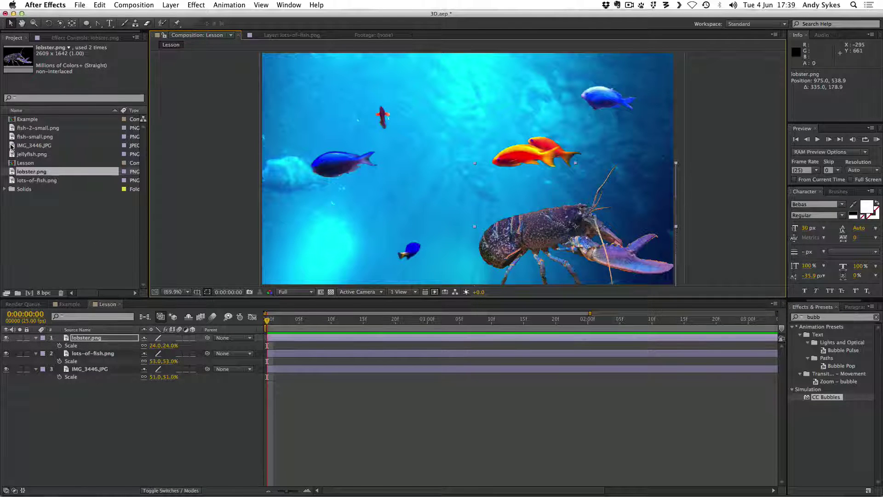
Add fish-2-small.png, scale it to 64% and place it upper left
{"action": "left_click_drag", "start_coordinate": [13, 128], "coordinate": [386, 195]}
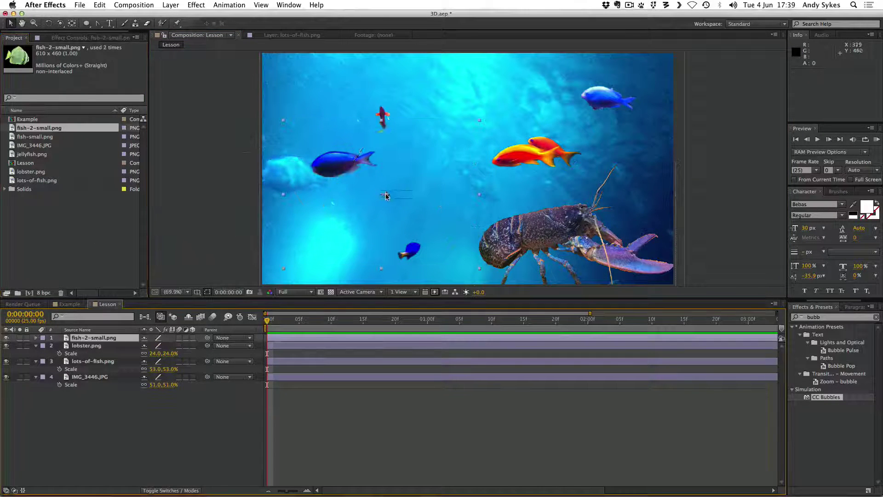
{"action": "key", "text": "s"}
{"action": "left_click_drag", "start_coordinate": [153, 351], "coordinate": [132, 350]}
{"action": "left_click_drag", "start_coordinate": [373, 181], "coordinate": [324, 95]}
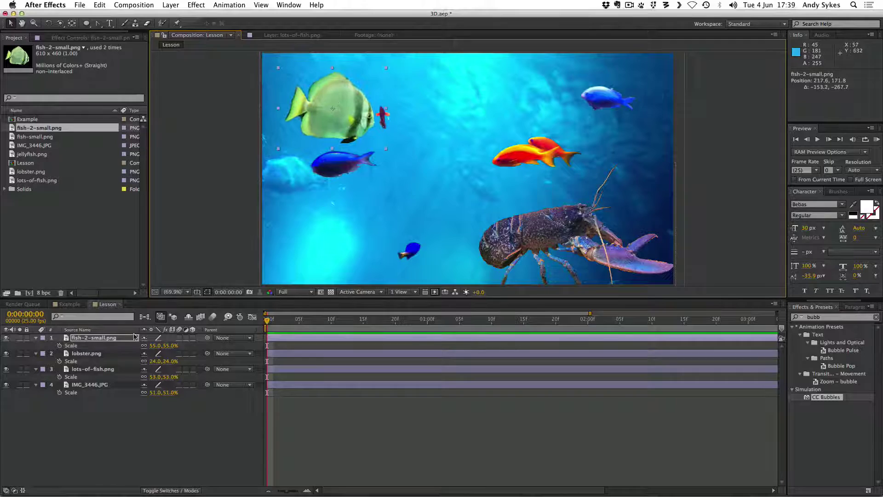
{"action": "left_click_drag", "start_coordinate": [156, 346], "coordinate": [160, 346]}
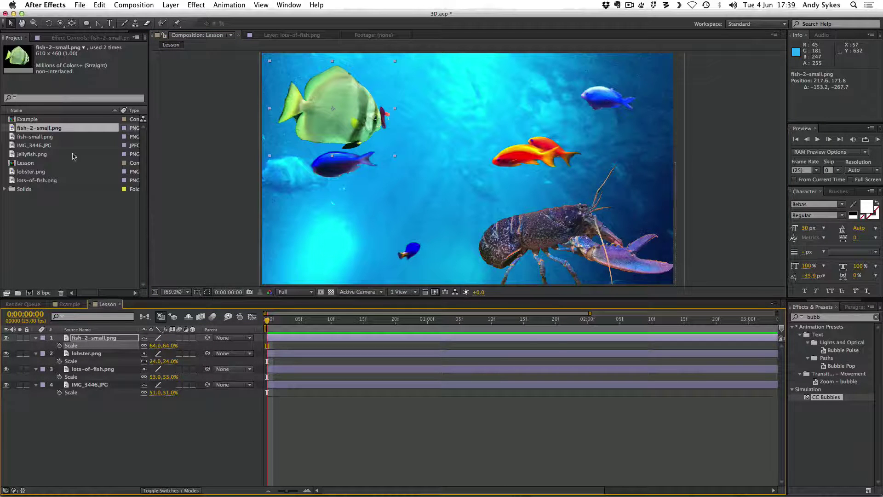
Add fish-small.png at 72% and jellyfish.png at 35%, placed upper right
{"action": "left_click_drag", "start_coordinate": [26, 138], "coordinate": [374, 224]}
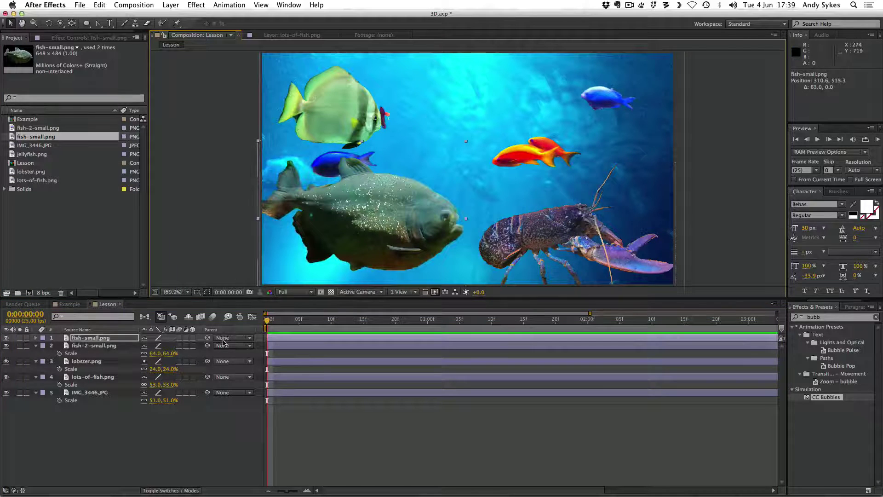
{"action": "key", "text": "s"}
{"action": "left_click_drag", "start_coordinate": [173, 346], "coordinate": [159, 346]}
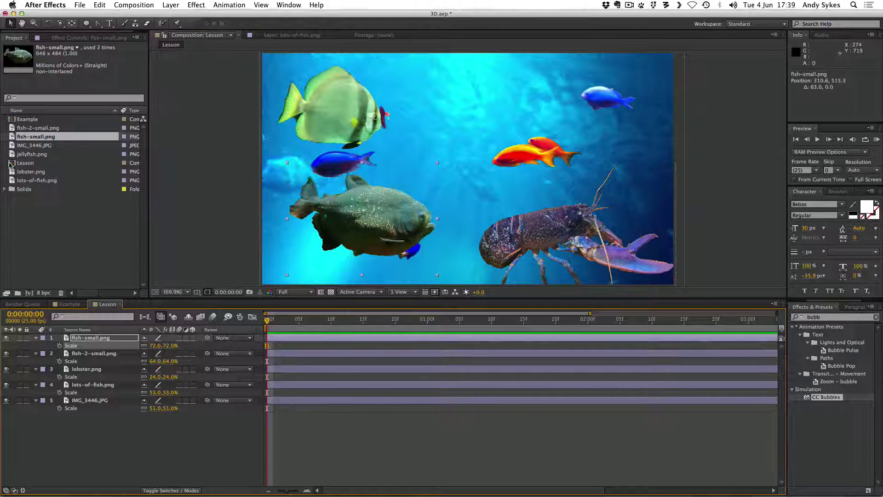
{"action": "left_click_drag", "start_coordinate": [13, 155], "coordinate": [467, 168]}
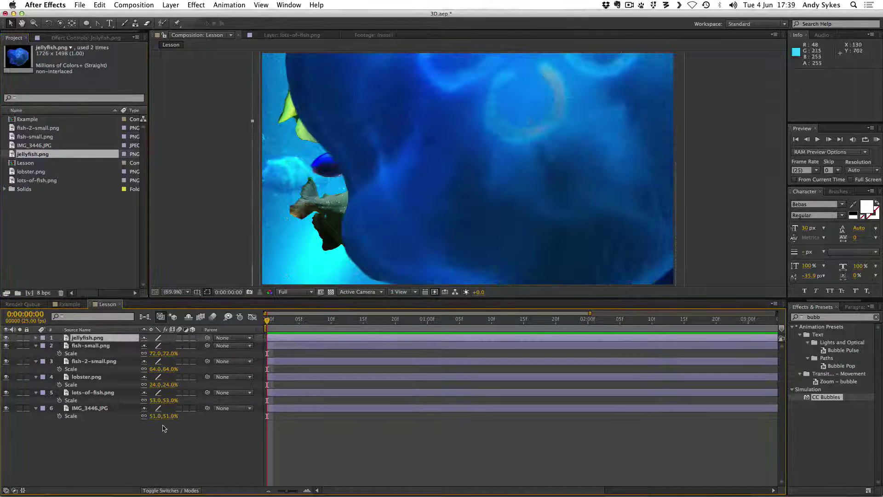
{"action": "key", "text": "s"}
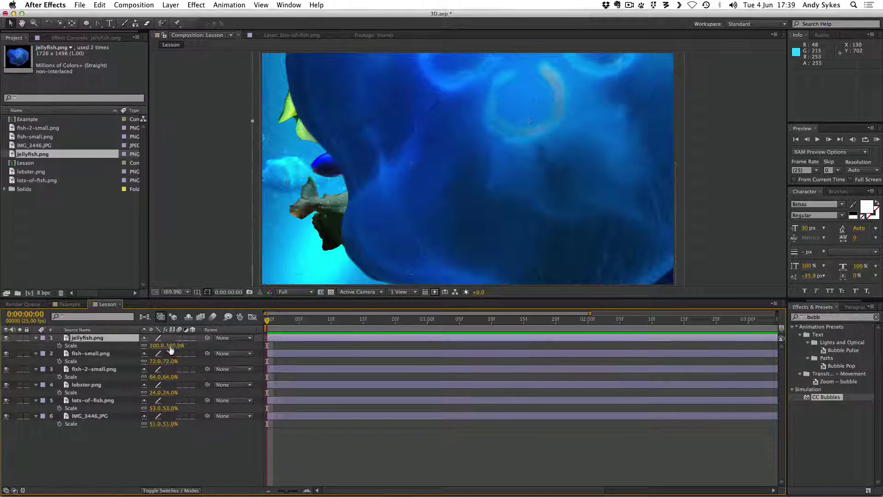
{"action": "left_click_drag", "start_coordinate": [170, 345], "coordinate": [158, 348]}
{"action": "left_click_drag", "start_coordinate": [527, 160], "coordinate": [573, 157]}
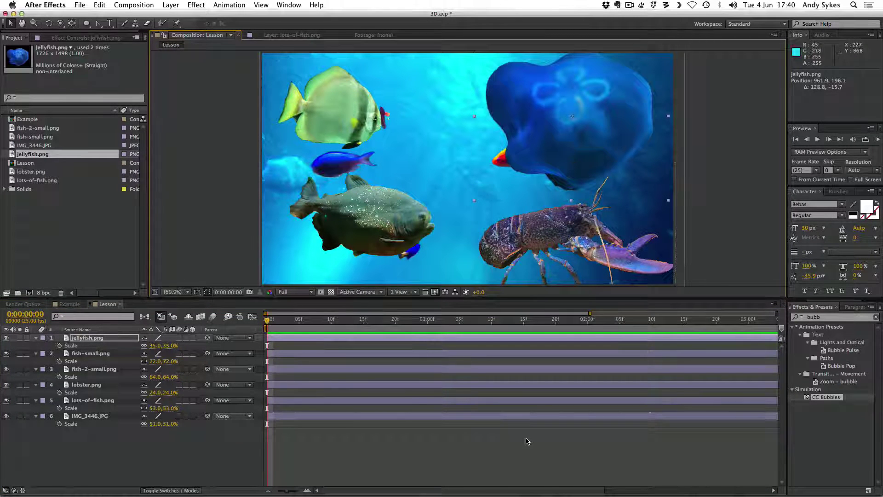
Collapse all six layers' Scale properties, deselect, then select the IMG_3446.JPG layer
{"action": "key", "text": "super+a"}
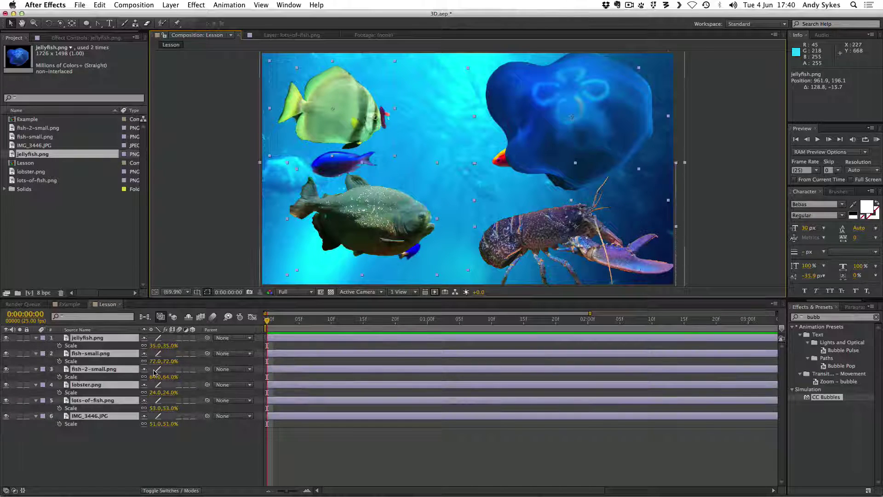
{"action": "key", "text": "s"}
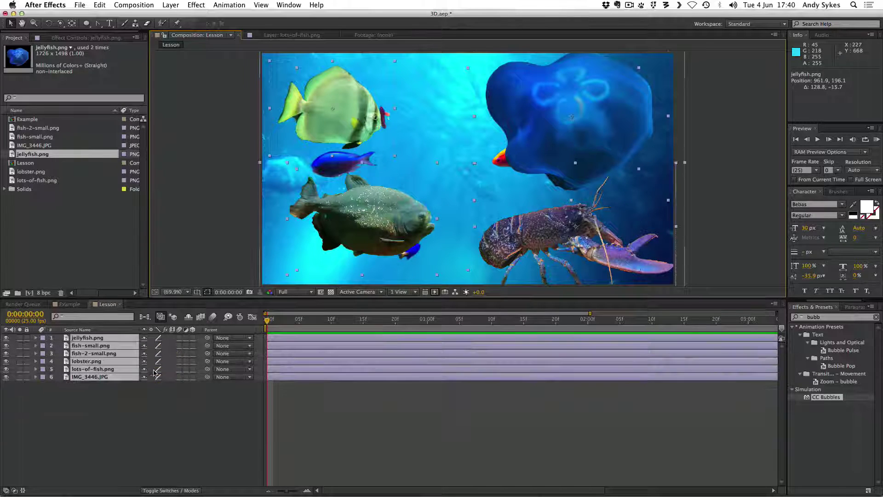
{"action": "left_click", "coordinate": [145, 406]}
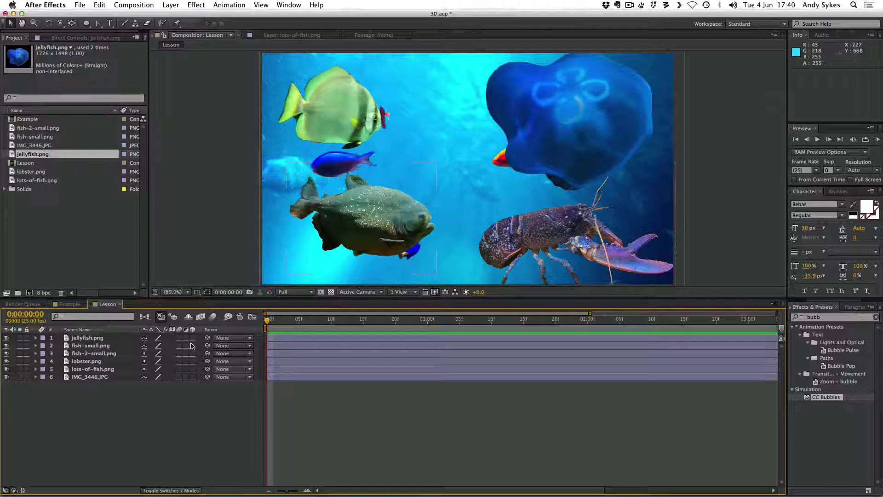
{"action": "left_click", "coordinate": [97, 377]}
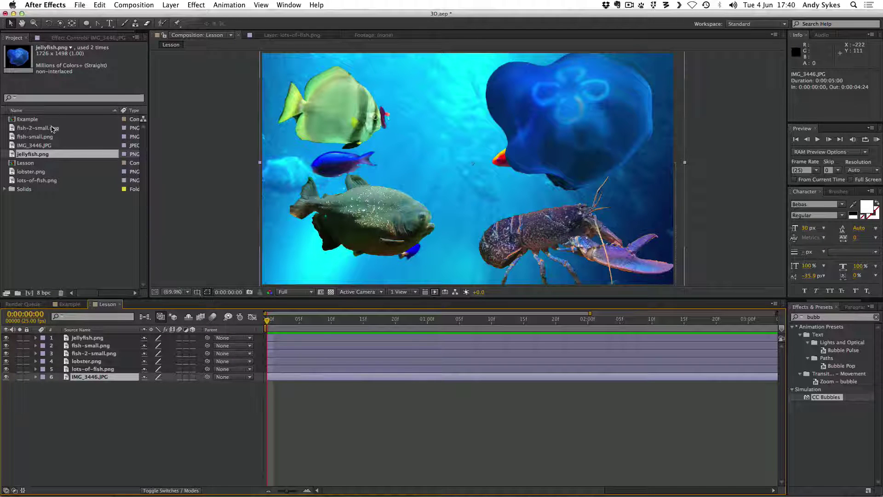
Reopen Example and RAM-preview it again for comparison
{"action": "double_click", "coordinate": [13, 119]}
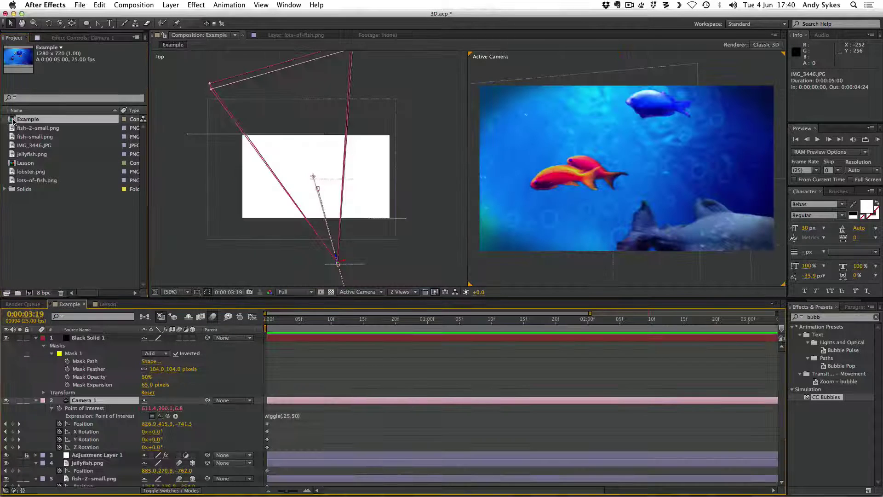
{"action": "key", "text": "KP_0"}
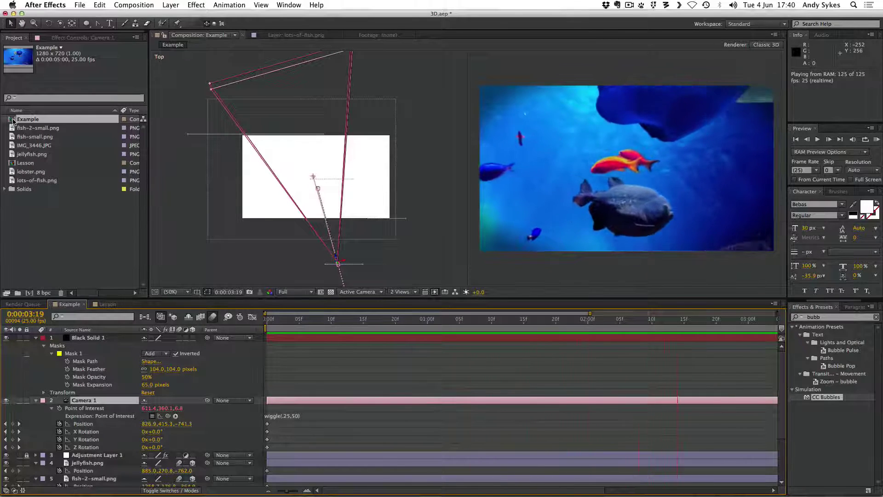
{"action": "key", "text": "space"}
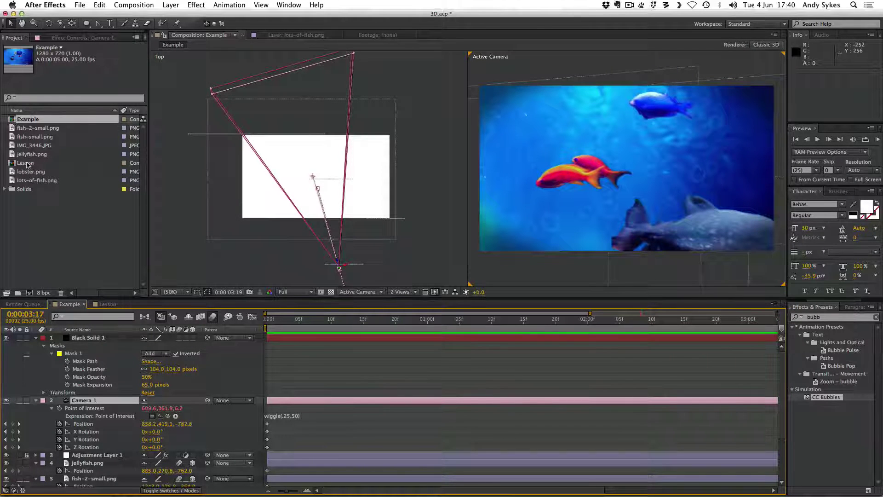
Open Lesson and make lobster, lots-of-fish, jellyfish, fish-small and fish-2-small 3D layers
{"action": "double_click", "coordinate": [27, 163]}
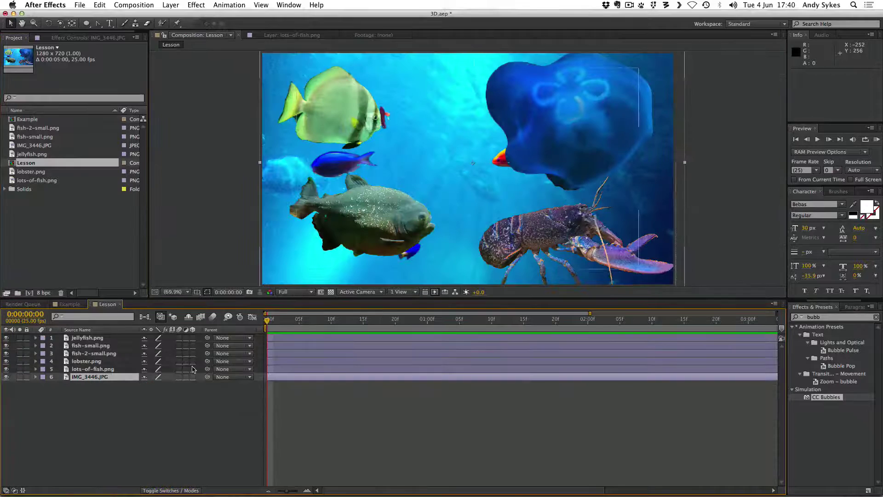
{"action": "left_click", "coordinate": [192, 361]}
{"action": "left_click", "coordinate": [192, 346]}
{"action": "left_click", "coordinate": [192, 338]}
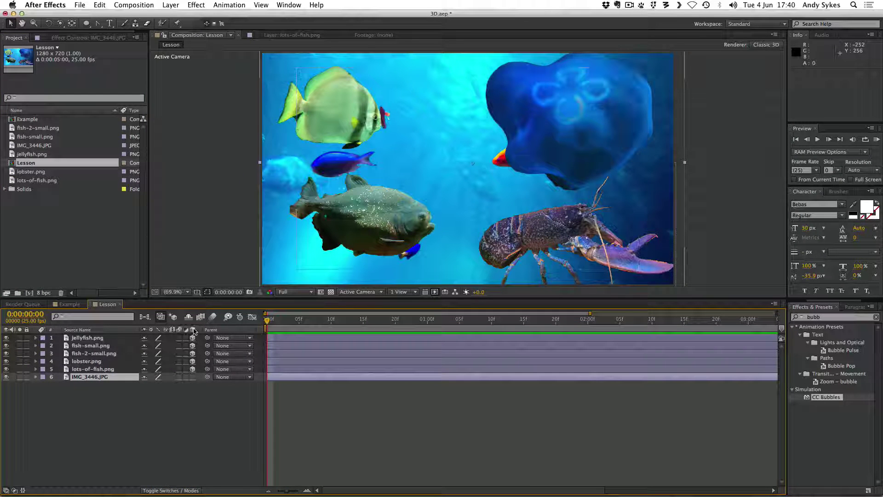
{"action": "left_click", "coordinate": [192, 369]}
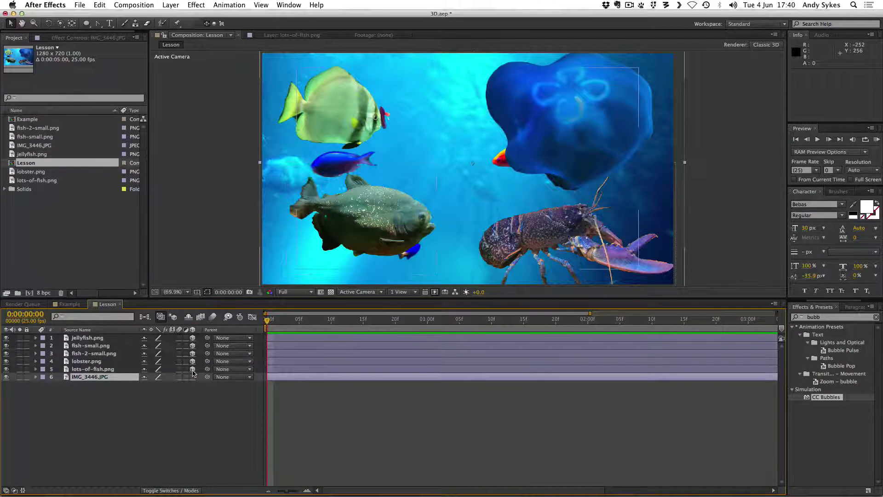
{"action": "left_click", "coordinate": [193, 338]}
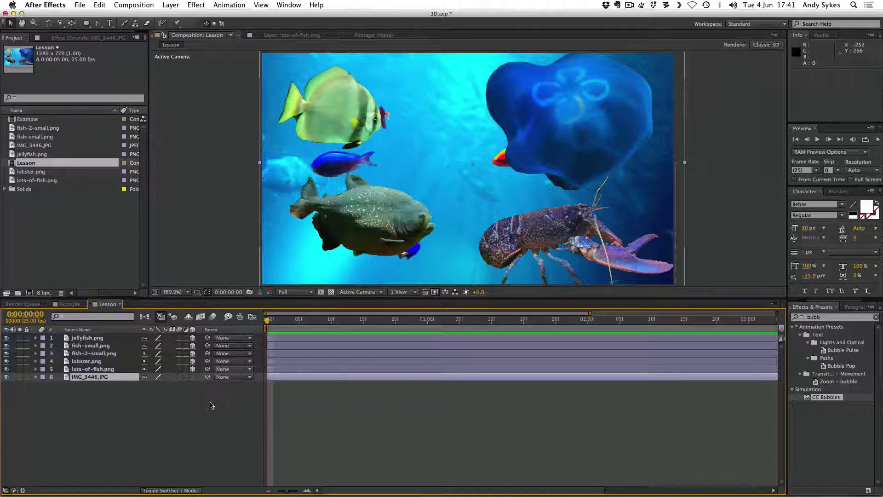
Create a new 50mm two-node Camera 1 with Enable Depth of Field ticked
{"action": "right_click", "coordinate": [148, 394]}
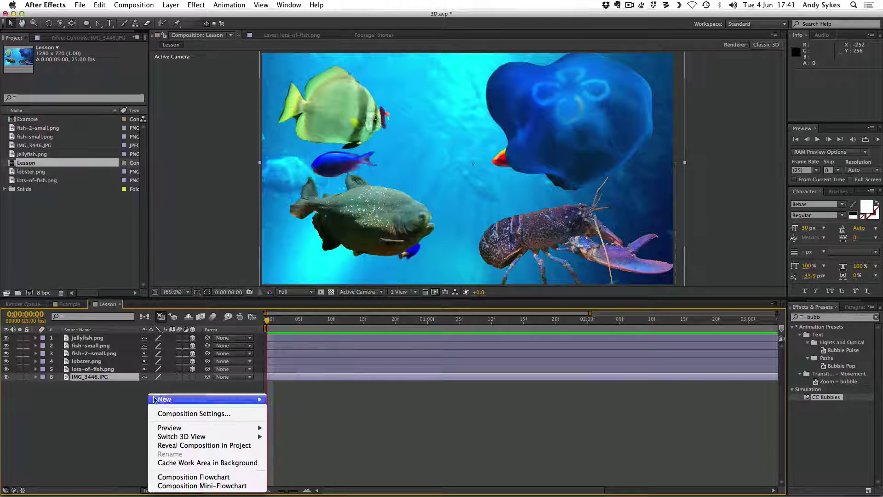
{"action": "mouse_move", "coordinate": [155, 399]}
{"action": "left_click", "coordinate": [317, 440]}
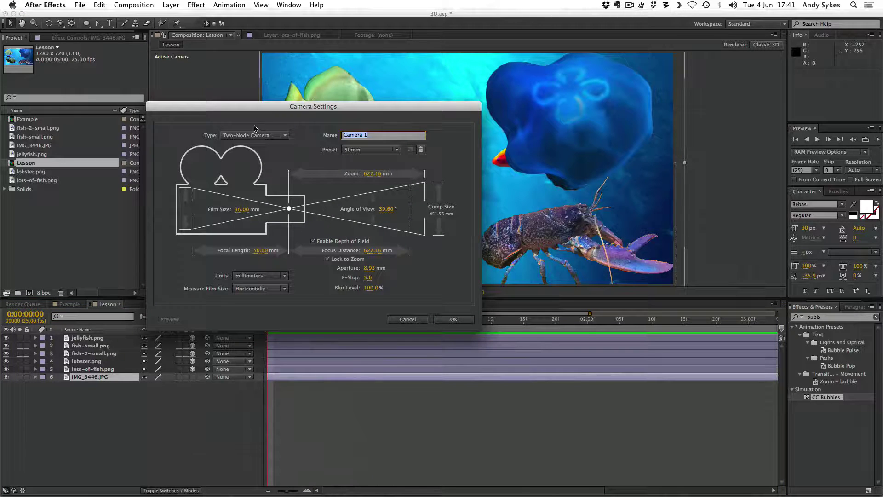
{"action": "left_click", "coordinate": [314, 241]}
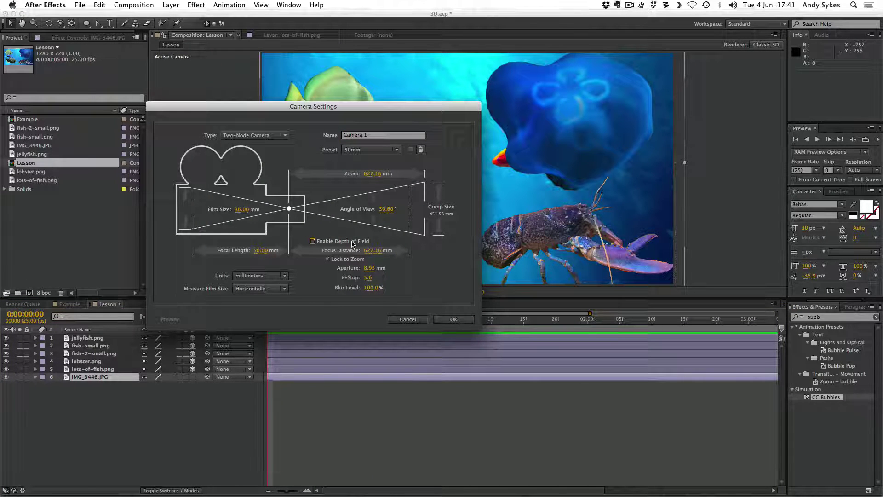
{"action": "left_click", "coordinate": [354, 242]}
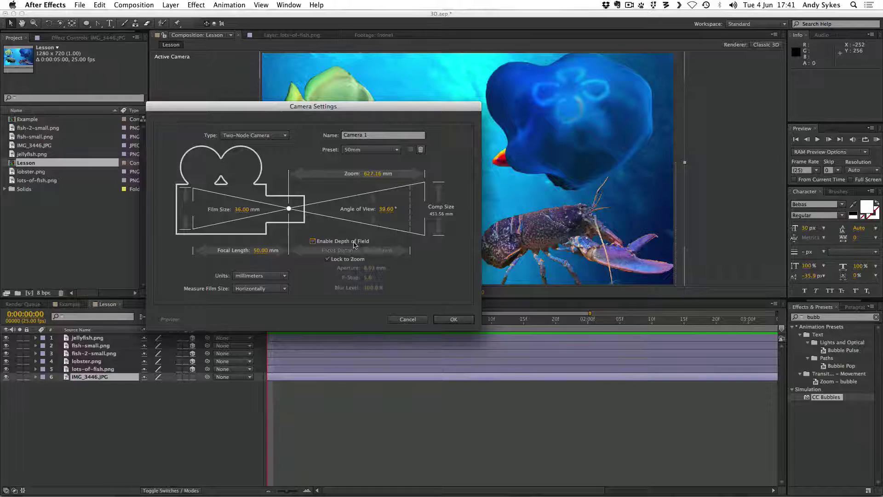
{"action": "left_click", "coordinate": [355, 243]}
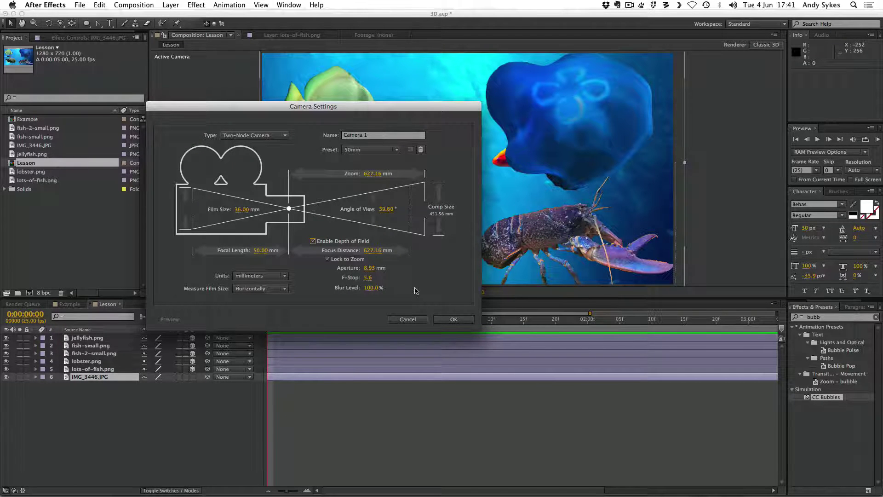
{"action": "left_click", "coordinate": [456, 321]}
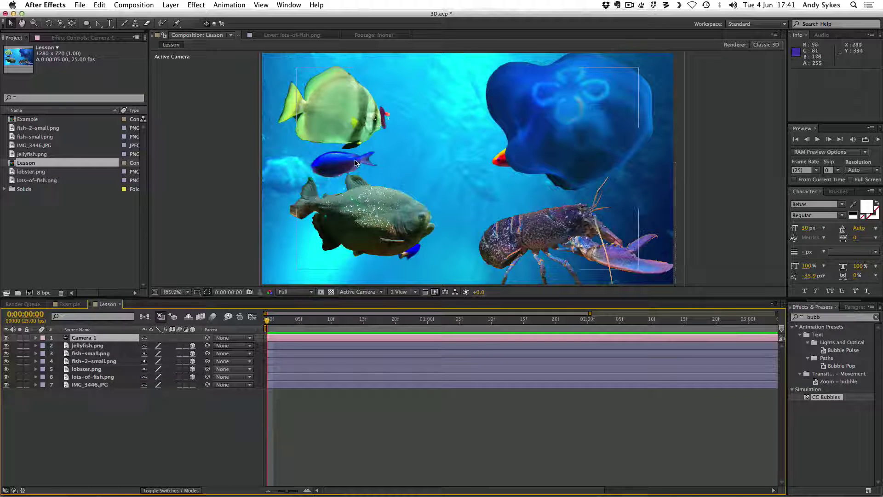
Switch the viewer to 2 Views – Horizontal and zoom into the Top view
{"action": "left_click", "coordinate": [414, 293]}
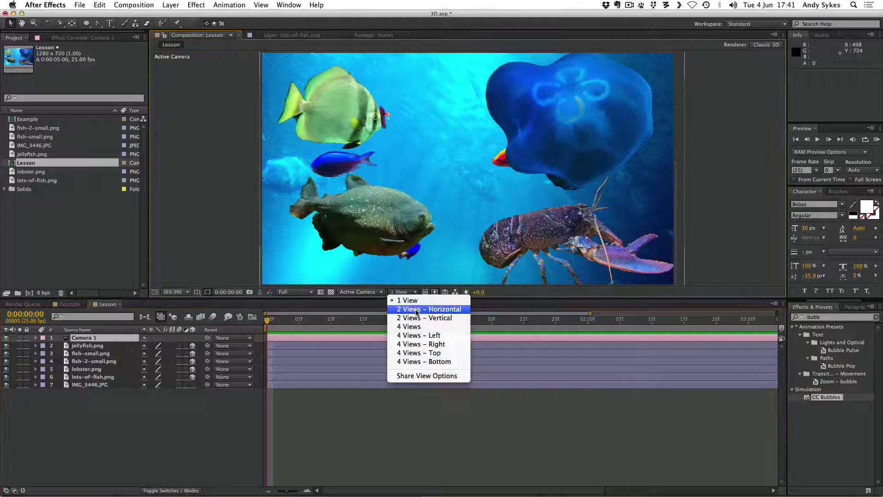
{"action": "left_click", "coordinate": [416, 309]}
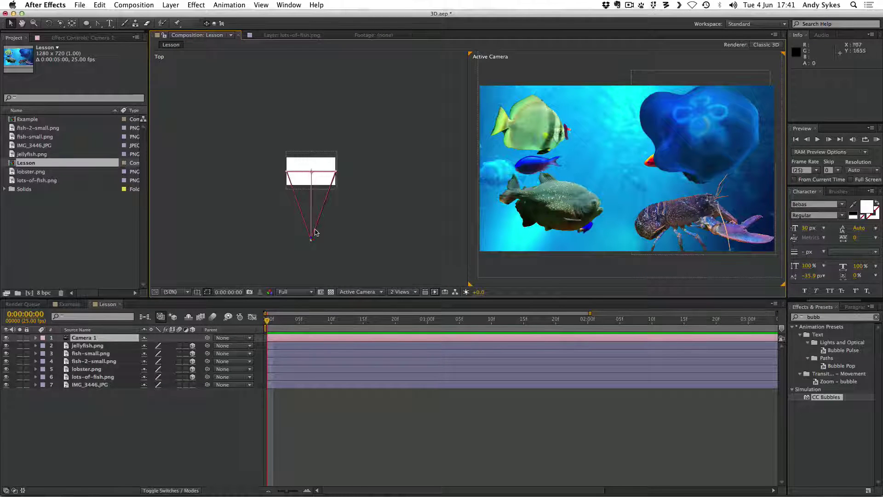
{"action": "scroll", "coordinate": [346, 168], "scroll_direction": "up", "scroll_amount": 5}
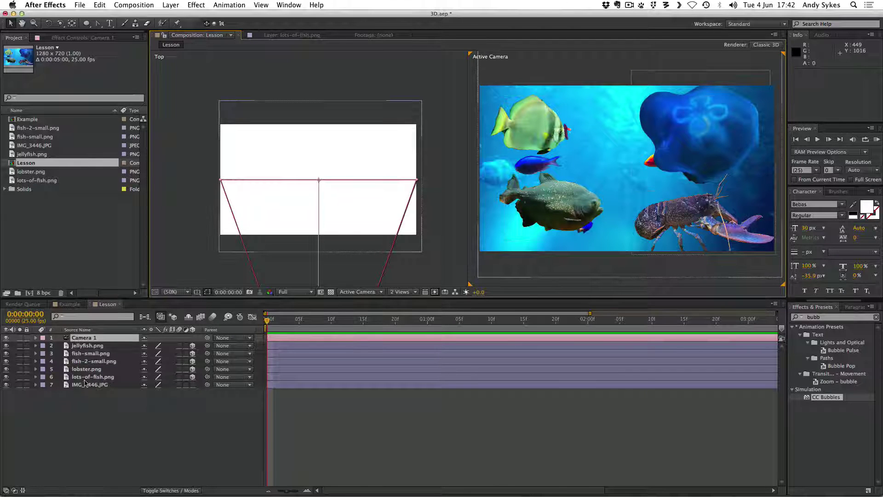
Drag jellyfish.png and fish-small.png to new depths along the Z axis in Top view
{"action": "left_click", "coordinate": [90, 345]}
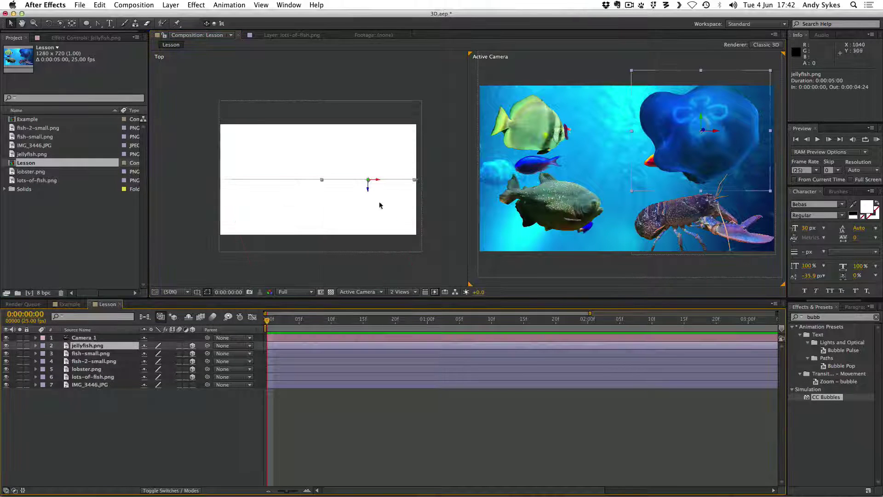
{"action": "left_click_drag", "start_coordinate": [368, 190], "coordinate": [365, 256]}
{"action": "key", "text": "comma"}
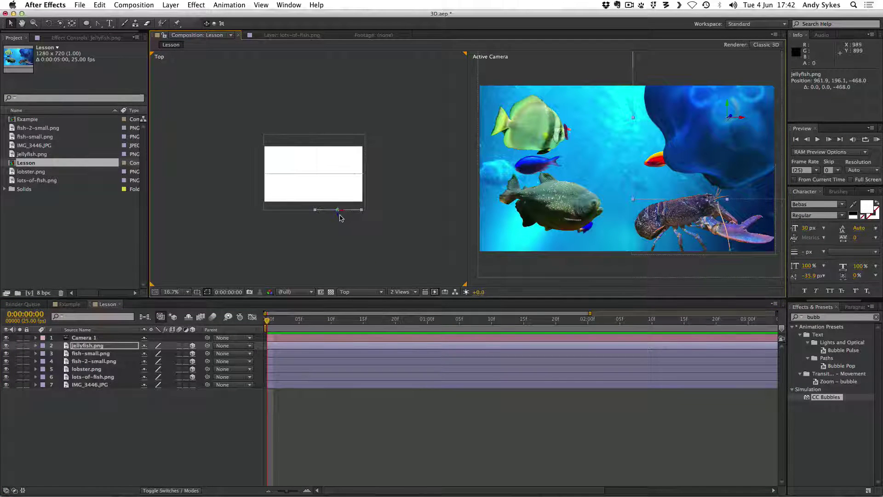
{"action": "left_click_drag", "start_coordinate": [340, 218], "coordinate": [341, 250]}
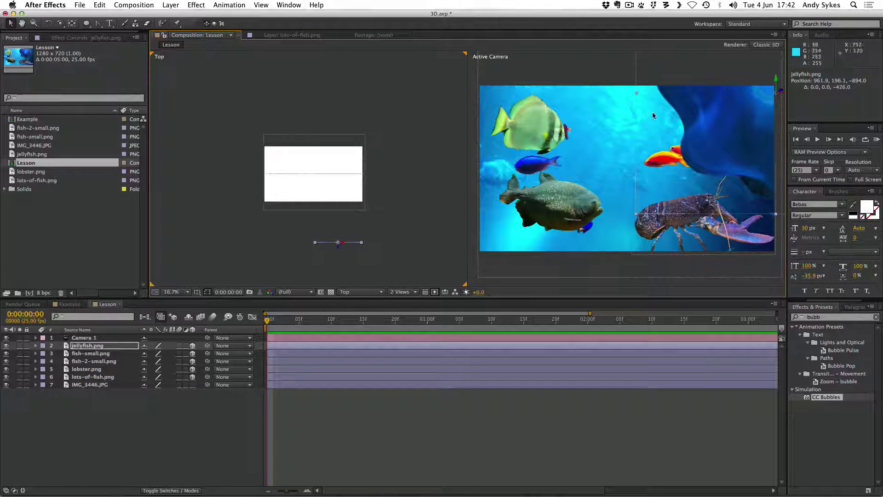
{"action": "key", "text": "super+z"}
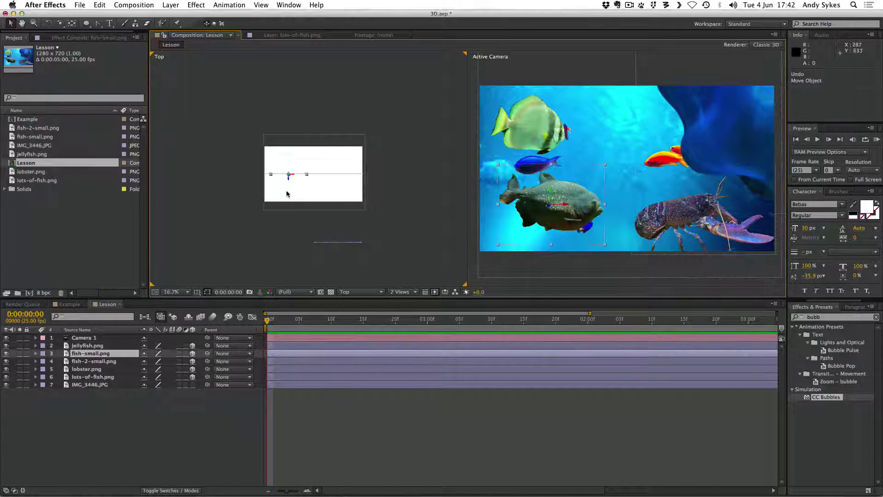
{"action": "left_click_drag", "start_coordinate": [288, 180], "coordinate": [291, 231]}
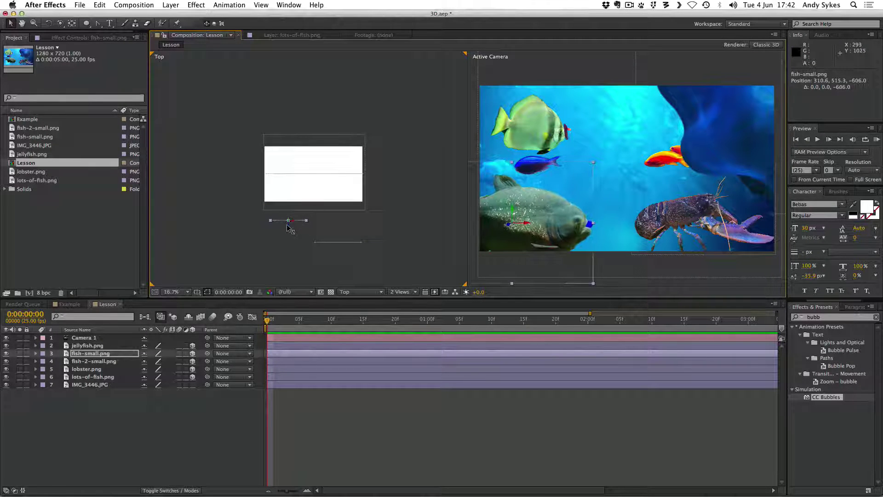
Shift fish-2-small.png in depth and push lots-of-fish.png back to Z 372
{"action": "left_click", "coordinate": [102, 362]}
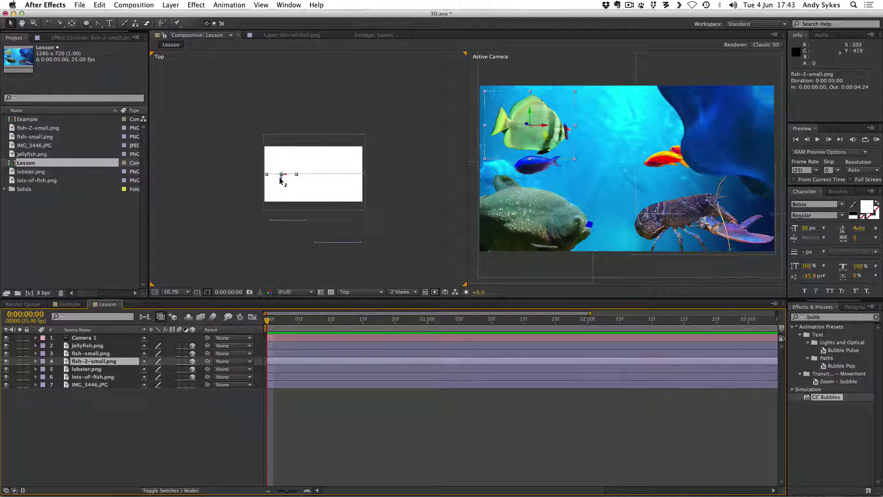
{"action": "left_click_drag", "start_coordinate": [281, 180], "coordinate": [283, 195]}
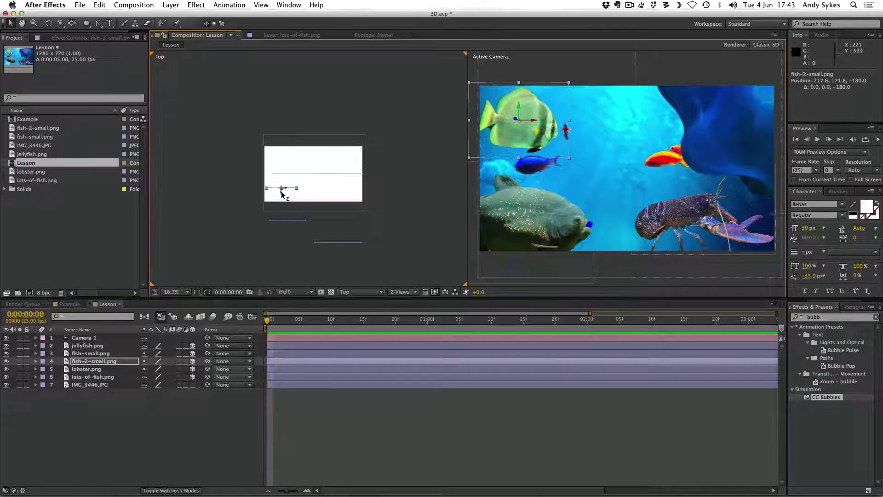
{"action": "left_click", "coordinate": [99, 369]}
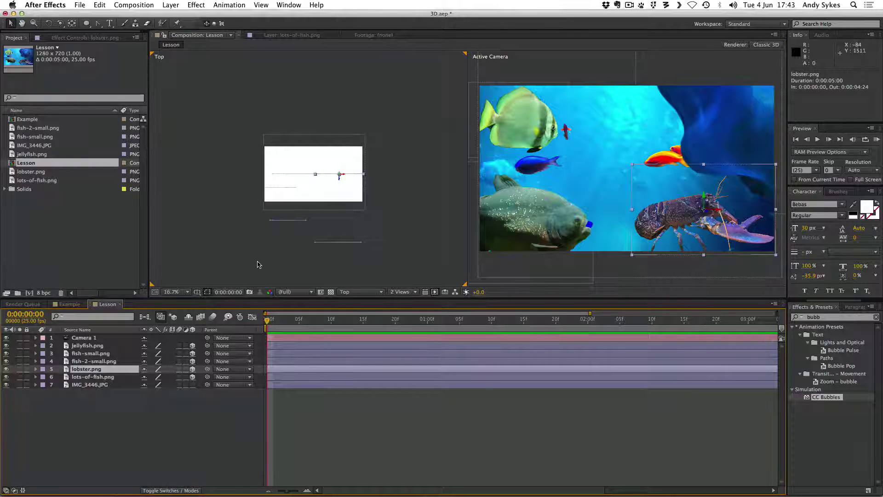
{"action": "left_click", "coordinate": [100, 377]}
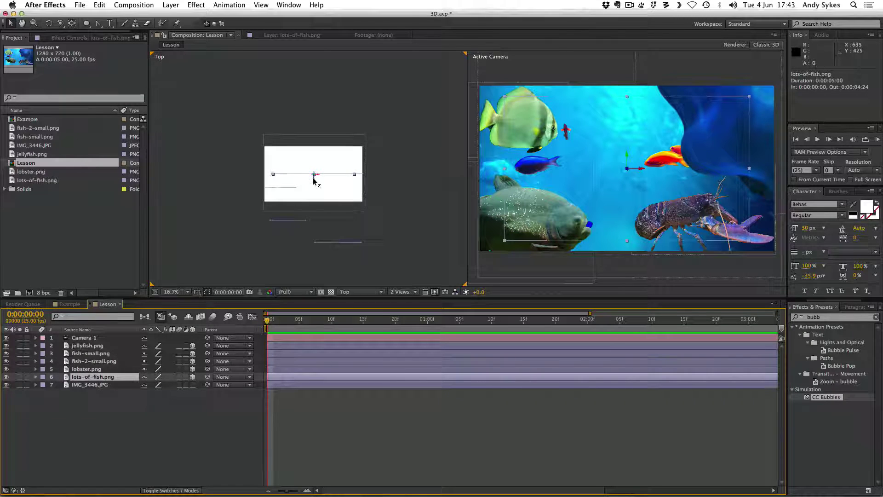
{"action": "left_click_drag", "start_coordinate": [314, 179], "coordinate": [315, 152]}
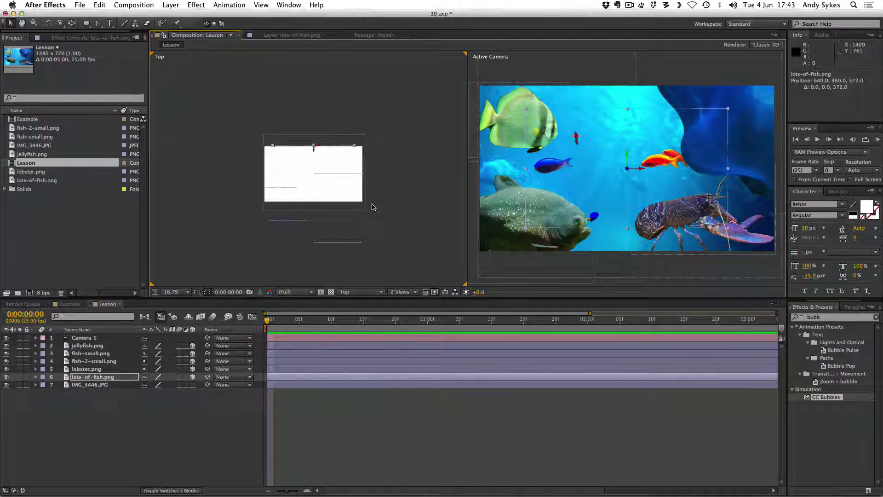
Expand Camera 1's Transform and start a Position keyframe at 640, 360, -1777.8
{"action": "left_click", "coordinate": [90, 338]}
{"action": "left_click", "coordinate": [35, 339]}
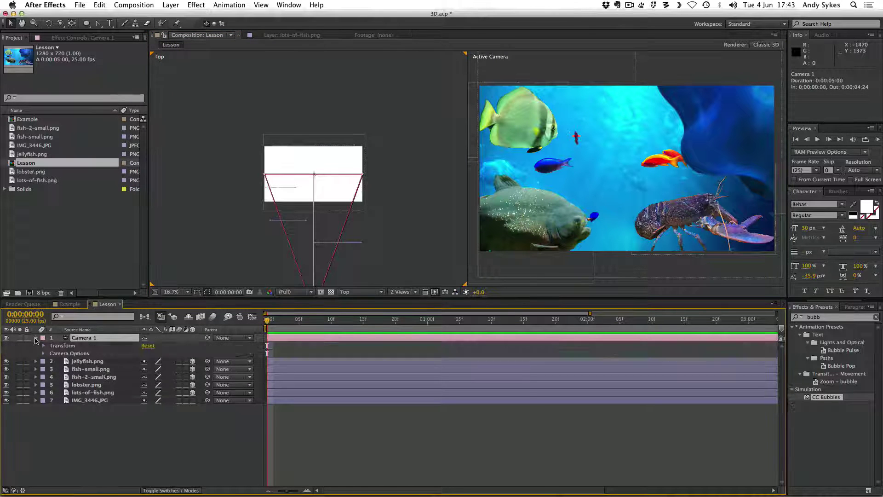
{"action": "left_click", "coordinate": [44, 346]}
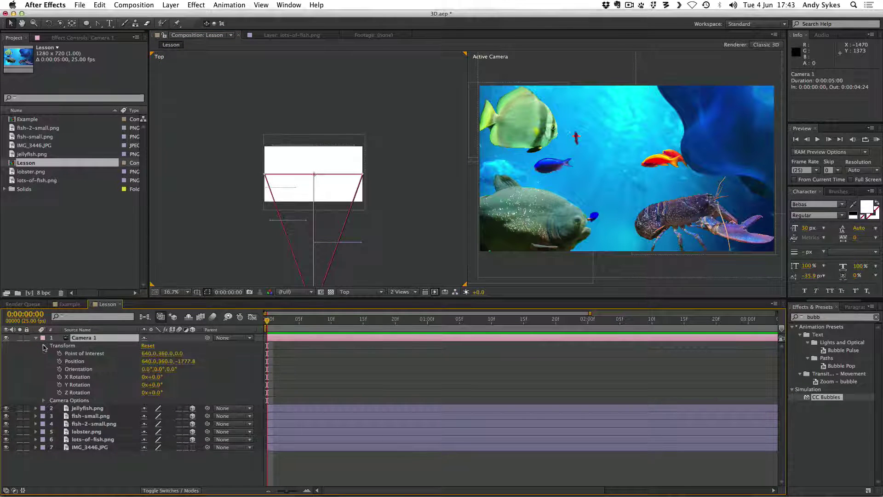
{"action": "left_click", "coordinate": [110, 346]}
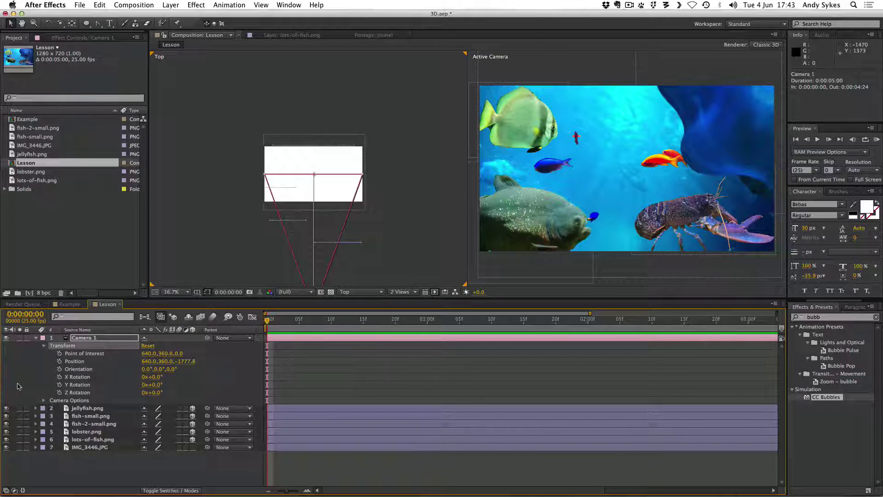
{"action": "left_click", "coordinate": [60, 361]}
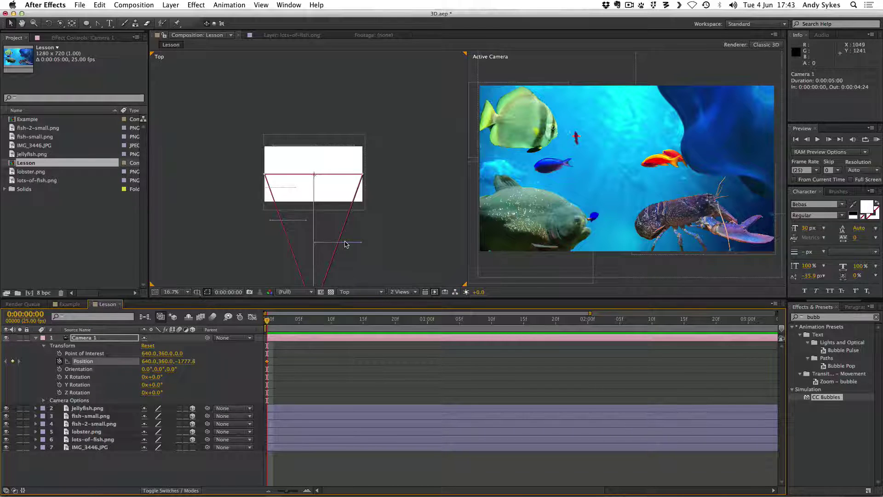
Zoom the Top view to 16.7% and bring up the camera tool flyout
{"action": "key", "text": "comma"}
{"action": "key", "text": "comma"}
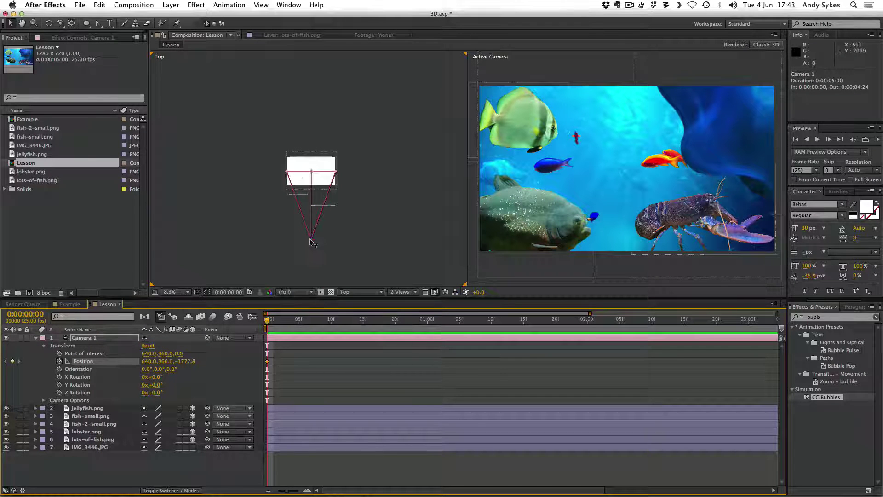
{"action": "key", "text": "period"}
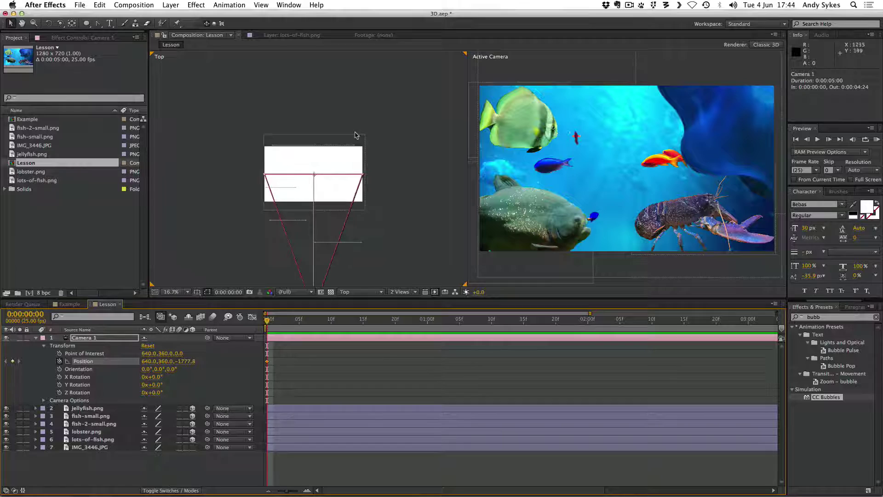
{"action": "left_click_drag", "start_coordinate": [60, 21], "coordinate": [133, 24]}
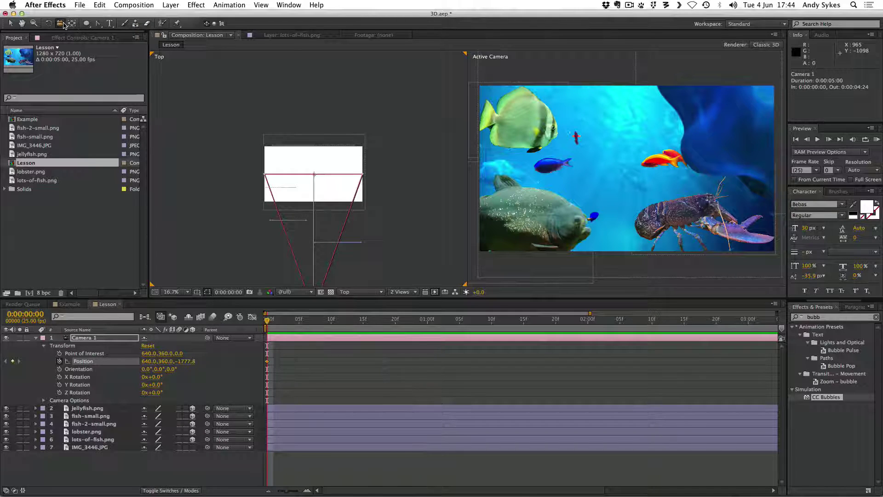
Dolly Camera 1 to Z -8.3 at 0:00:04:24 with the Unified Camera Tool, then scrub to check
{"action": "left_click_drag", "start_coordinate": [63, 25], "coordinate": [141, 55]}
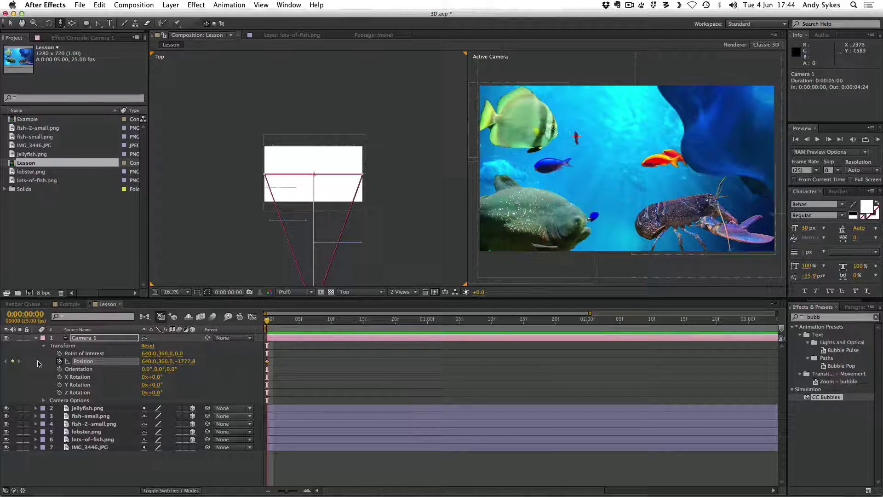
{"action": "left_click_drag", "start_coordinate": [268, 319], "coordinate": [879, 322]}
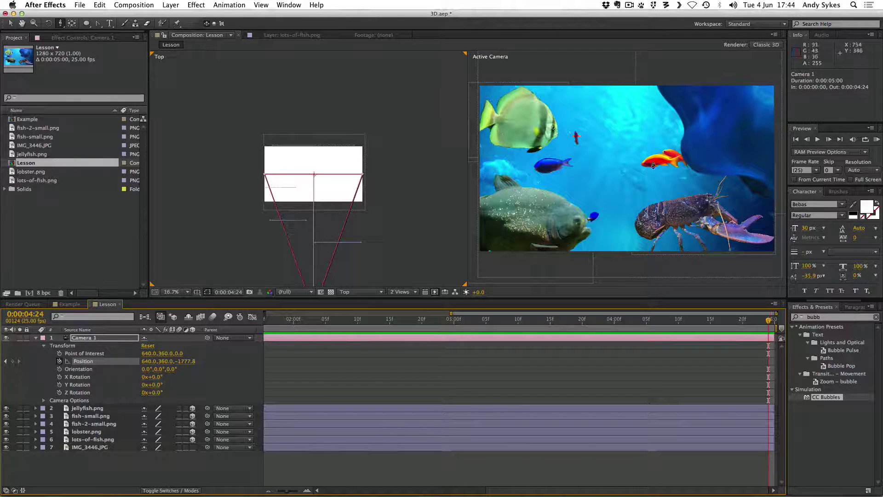
{"action": "left_click_drag", "start_coordinate": [623, 187], "coordinate": [623, 87]}
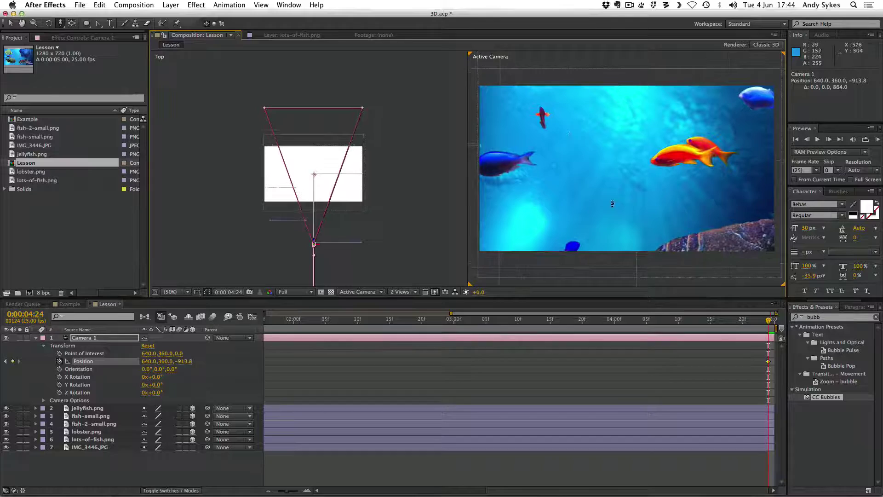
{"action": "left_click_drag", "start_coordinate": [614, 195], "coordinate": [615, 147]}
{"action": "left_click_drag", "start_coordinate": [618, 221], "coordinate": [618, 87]}
{"action": "left_click_drag", "start_coordinate": [619, 222], "coordinate": [615, 48]}
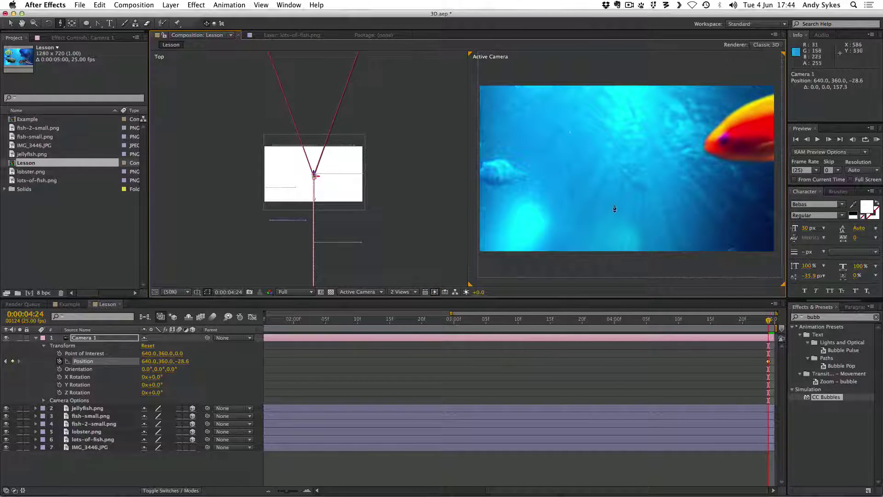
{"action": "left_click_drag", "start_coordinate": [613, 161], "coordinate": [598, 50]}
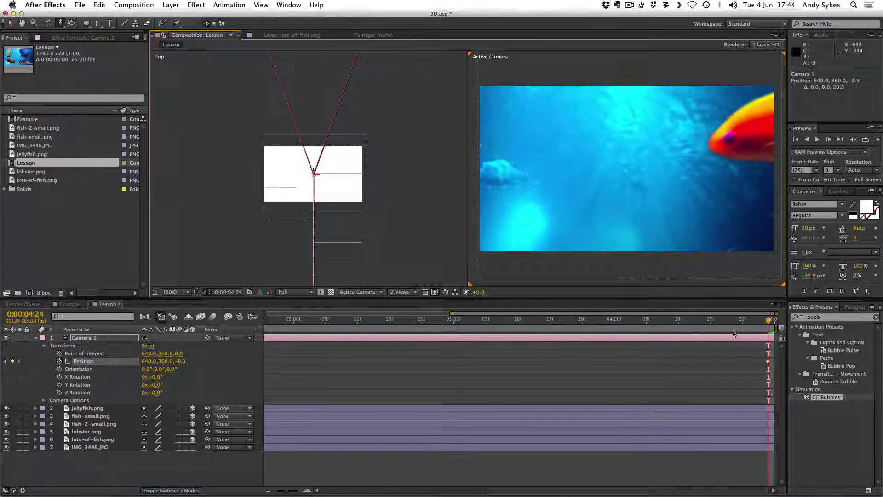
{"action": "left_click_drag", "start_coordinate": [740, 323], "coordinate": [131, 331]}
{"action": "left_click_drag", "start_coordinate": [268, 317], "coordinate": [66, 340]}
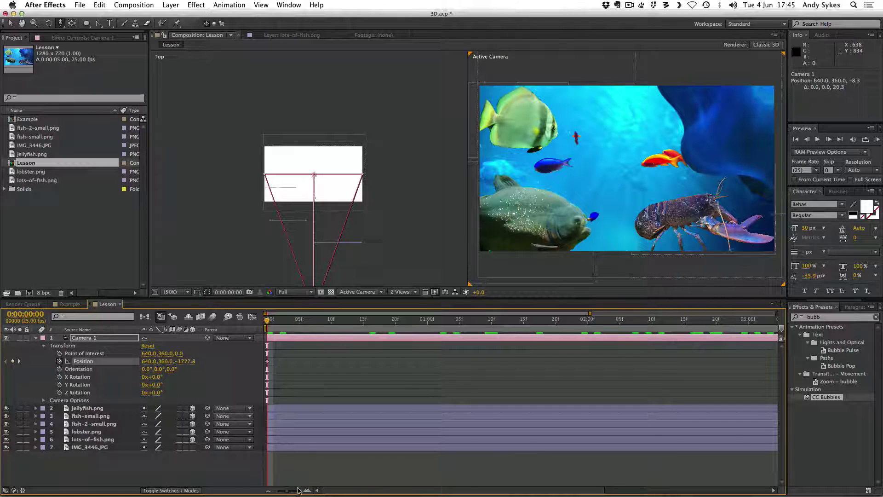
Dolly Camera 1 back at 0s to Z -2529.8 so the jellyfish shows, then preview the fly-in
{"action": "left_click_drag", "start_coordinate": [285, 492], "coordinate": [274, 493]}
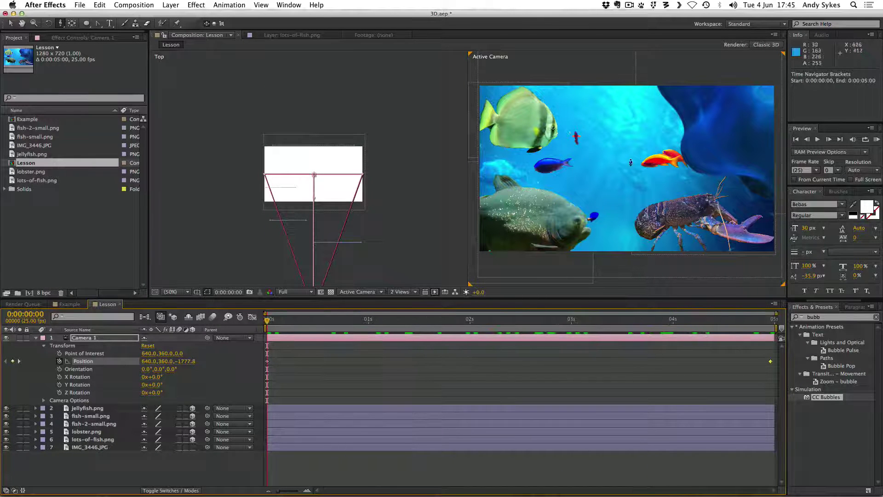
{"action": "left_click_drag", "start_coordinate": [627, 165], "coordinate": [630, 256]}
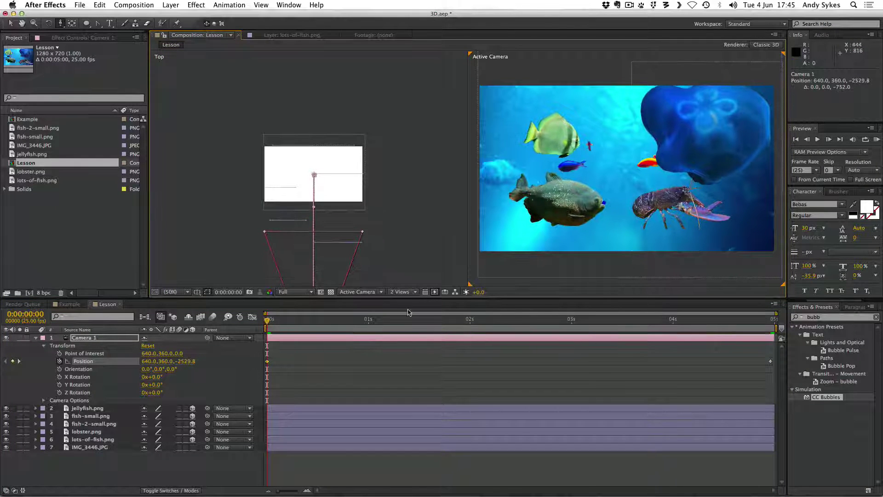
{"action": "left_click_drag", "start_coordinate": [283, 320], "coordinate": [759, 320]}
{"action": "left_click_drag", "start_coordinate": [460, 321], "coordinate": [308, 320]}
{"action": "key", "text": "space"}
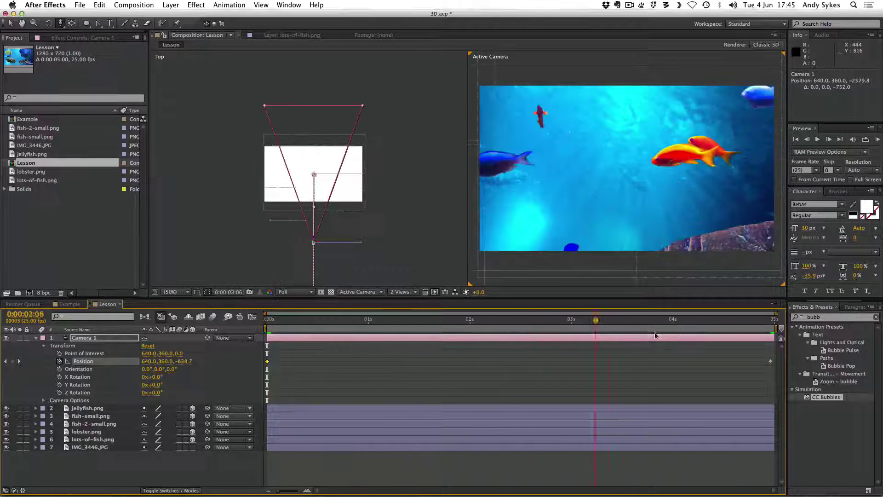
{"action": "key", "text": "space"}
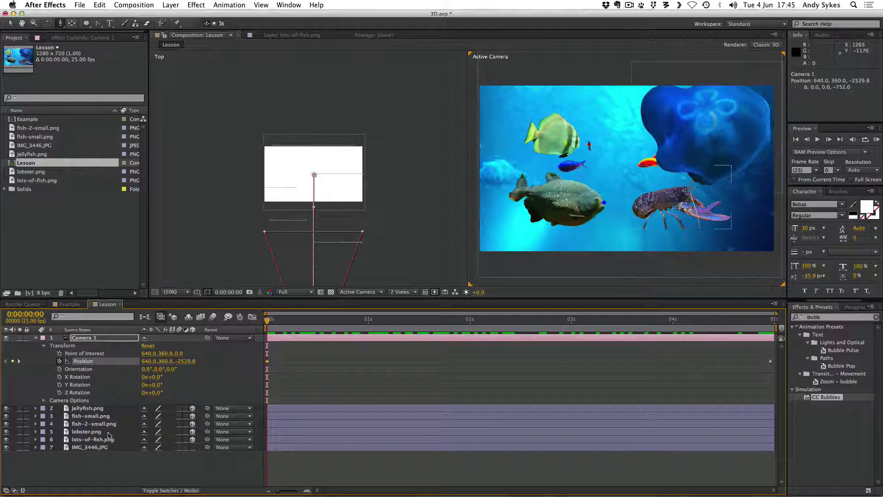
Turn on X, Y and Z Rotation keyframes for Camera 1 and orbit its opening view
{"action": "left_click", "coordinate": [59, 377]}
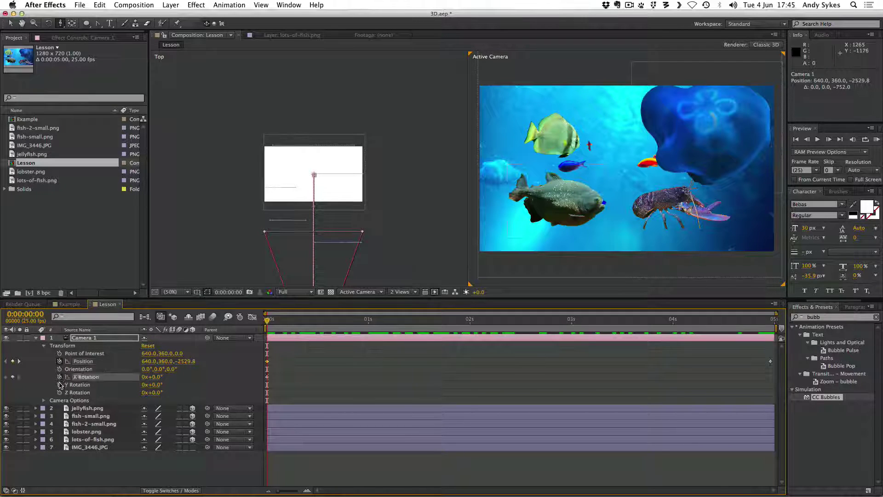
{"action": "left_click", "coordinate": [59, 385]}
{"action": "left_click", "coordinate": [59, 393]}
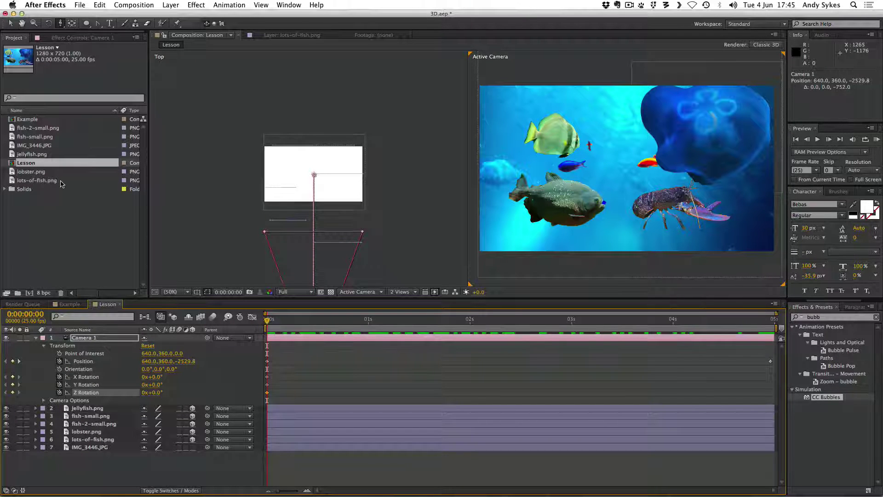
{"action": "left_click", "coordinate": [60, 23]}
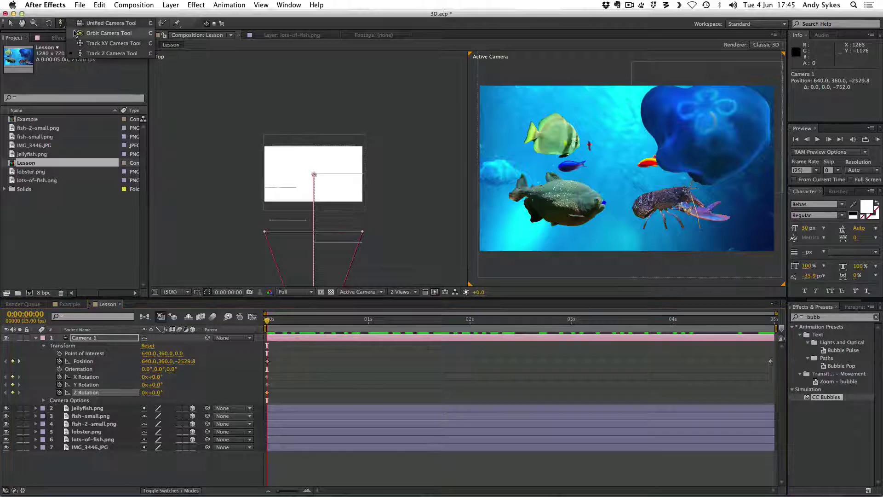
{"action": "left_click", "coordinate": [75, 33]}
{"action": "left_click_drag", "start_coordinate": [612, 184], "coordinate": [645, 193]}
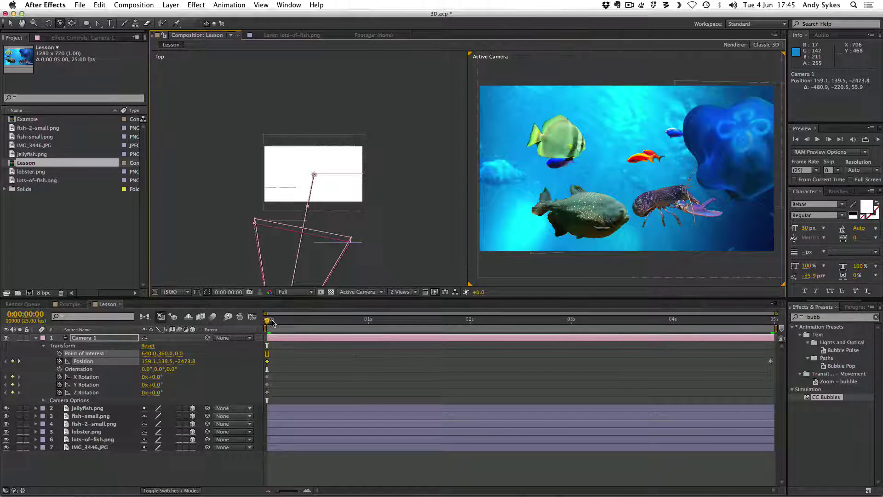
{"action": "mouse_move", "coordinate": [272, 322]}
{"action": "left_mouse_down"}
{"action": "mouse_move", "coordinate": [773, 330]}
{"action": "mouse_move", "coordinate": [268, 325]}
{"action": "left_mouse_up"}
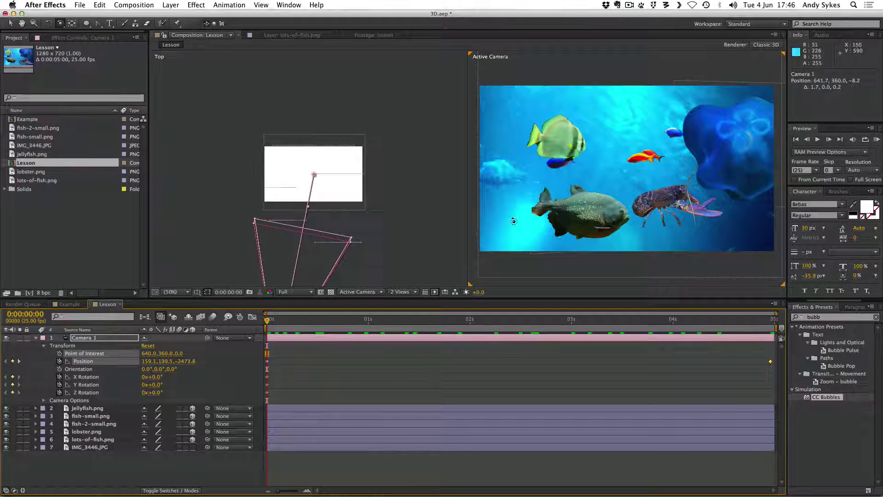
Re-orbit the first and last frames so the camera opens at 1399.3, 205.6, -2408.2, arcing past the jellyfish
{"action": "left_click_drag", "start_coordinate": [514, 222], "coordinate": [502, 221]}
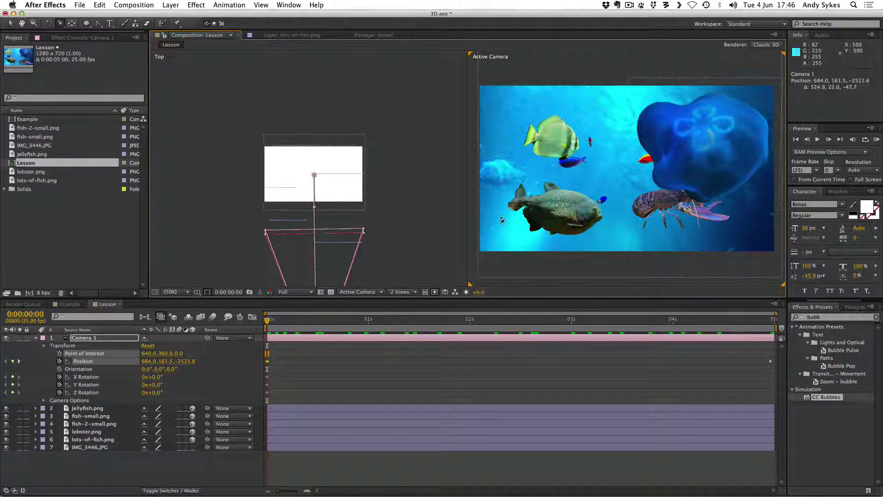
{"action": "left_click_drag", "start_coordinate": [586, 323], "coordinate": [775, 326]}
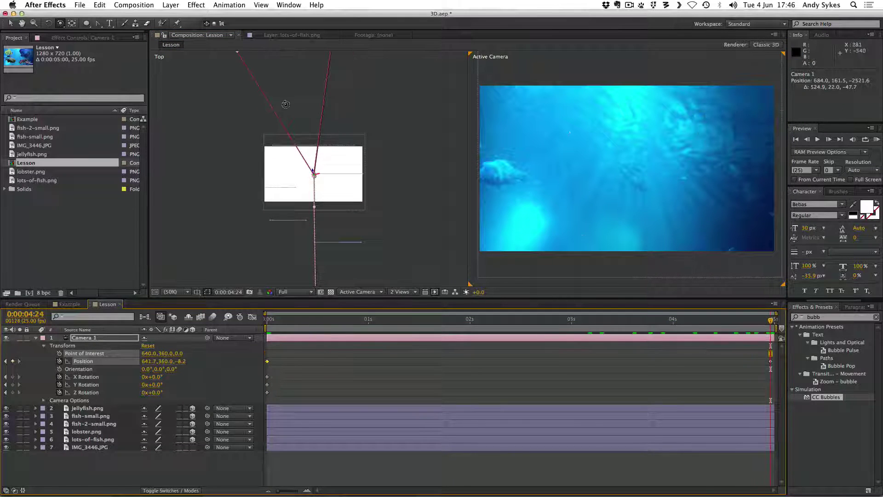
{"action": "left_click_drag", "start_coordinate": [565, 152], "coordinate": [554, 164]}
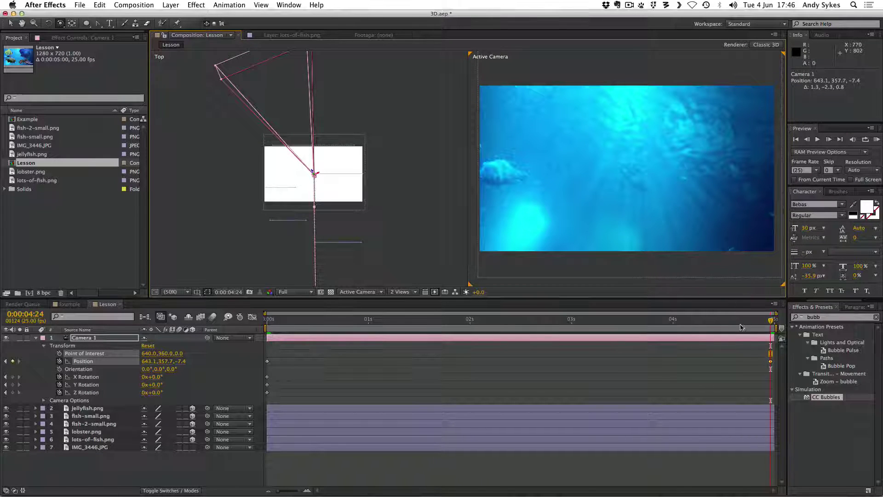
{"action": "left_click_drag", "start_coordinate": [741, 327], "coordinate": [249, 310]}
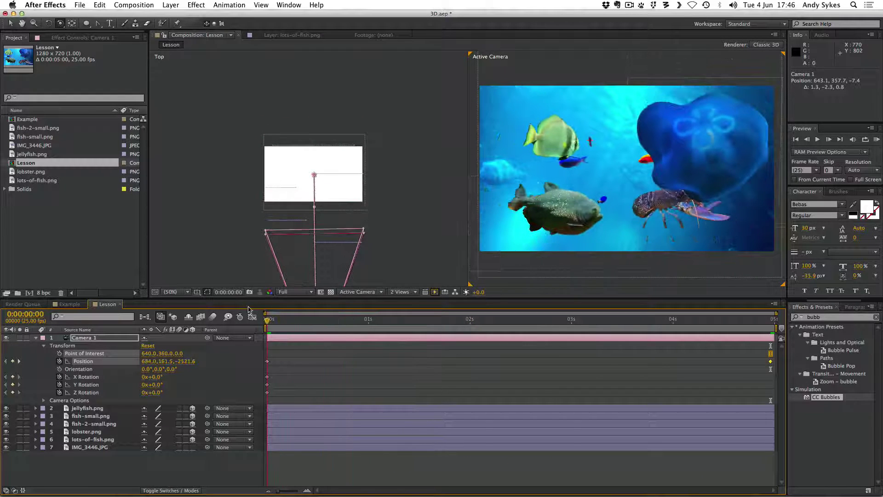
{"action": "left_click_drag", "start_coordinate": [542, 240], "coordinate": [670, 229]}
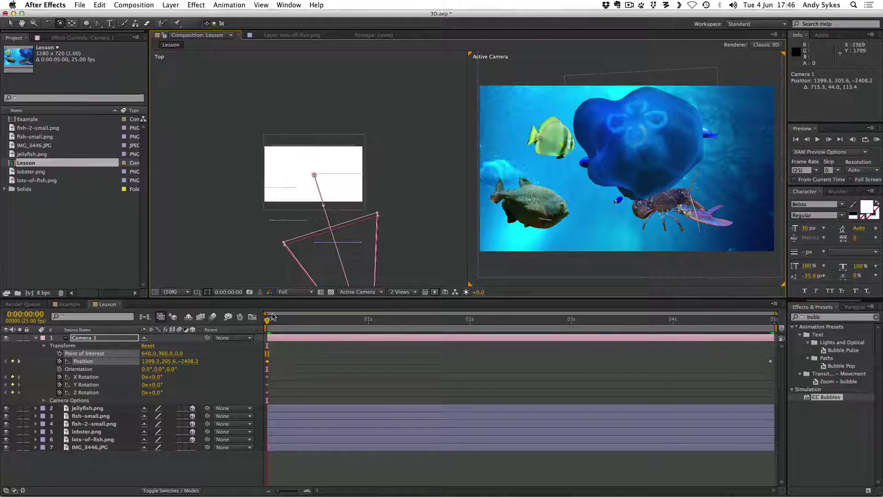
{"action": "left_click_drag", "start_coordinate": [275, 321], "coordinate": [207, 325]}
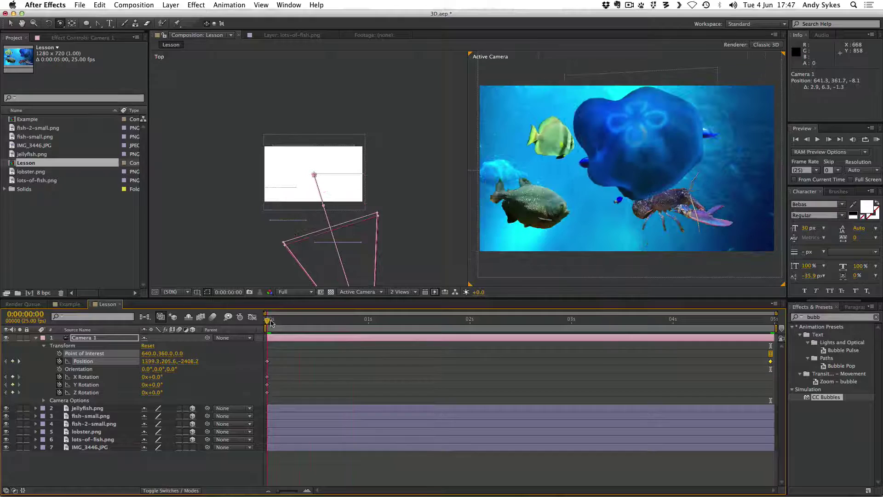
{"action": "left_click_drag", "start_coordinate": [272, 322], "coordinate": [135, 332]}
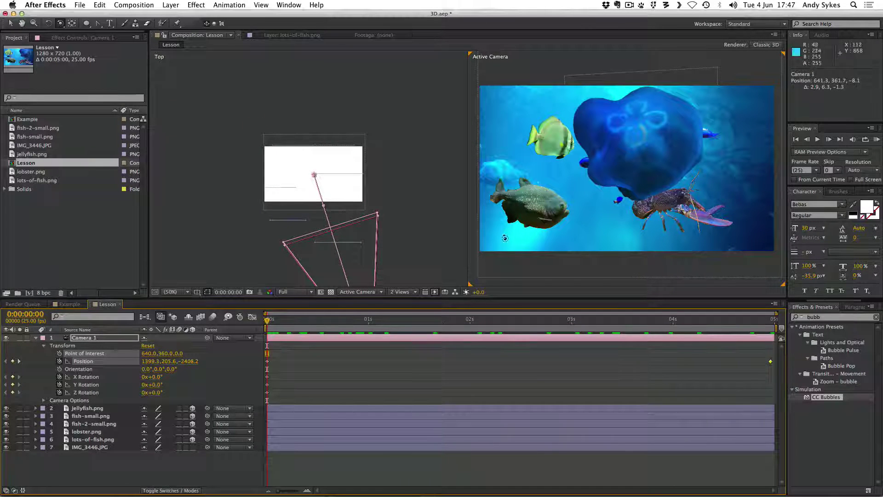
Set starting Position keyframes on the jellyfish, both fish, lobster and lots-of-fish layers, then go to 0:00:04:24
{"action": "left_click", "coordinate": [9, 23]}
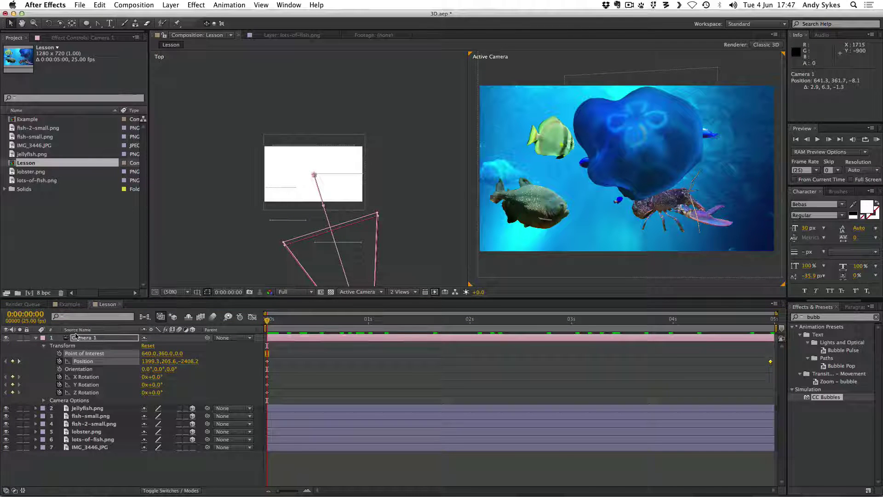
{"action": "key", "text": "super+grave"}
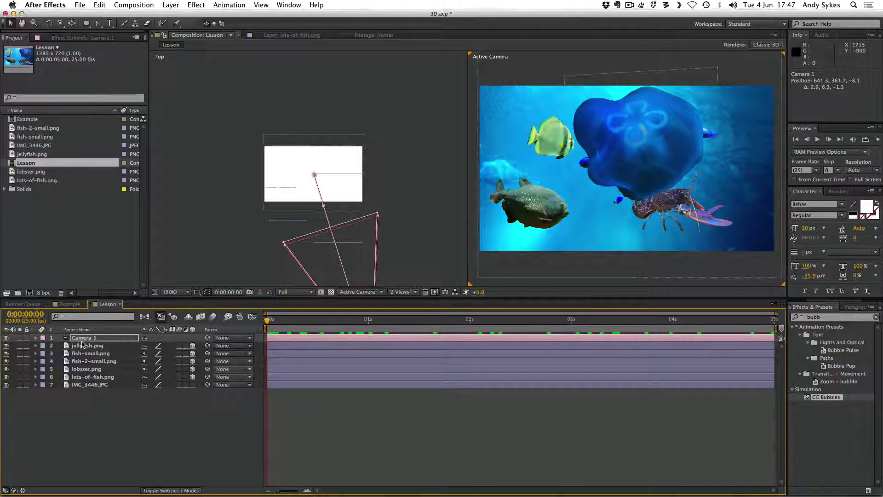
{"action": "left_click", "coordinate": [86, 346]}
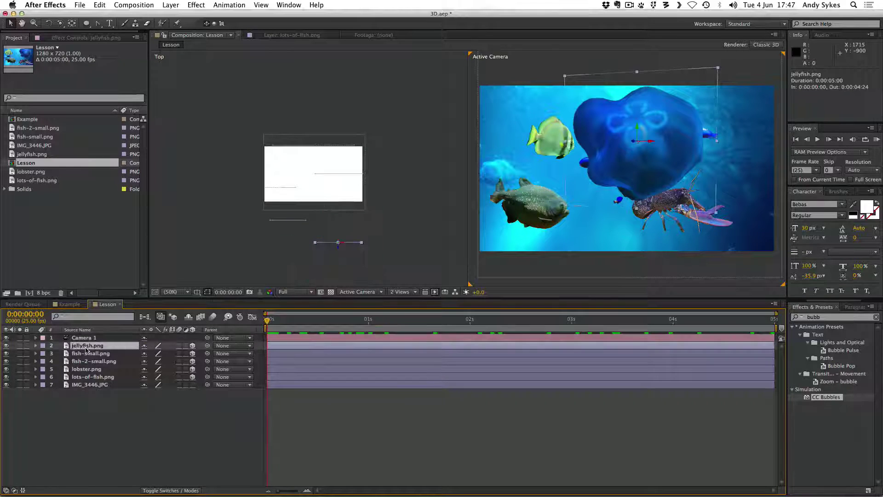
{"action": "left_click", "coordinate": [93, 377], "text": "shift"}
{"action": "key", "text": "p"}
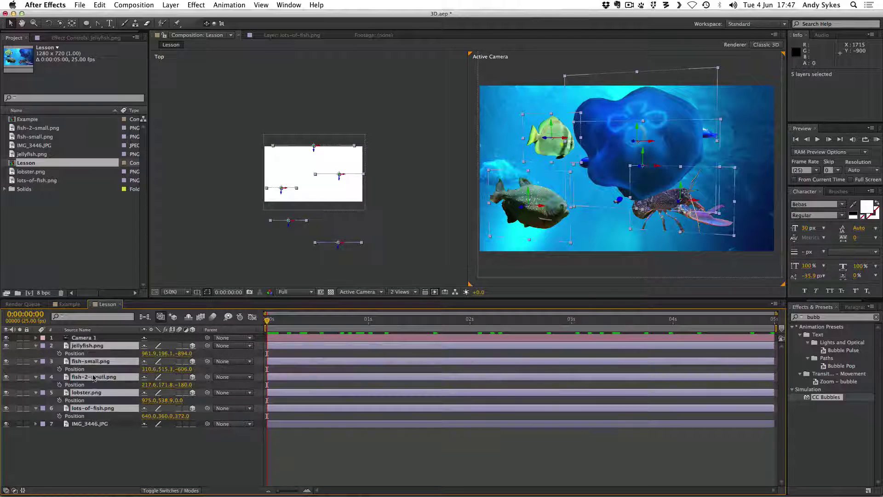
{"action": "left_click", "coordinate": [60, 354]}
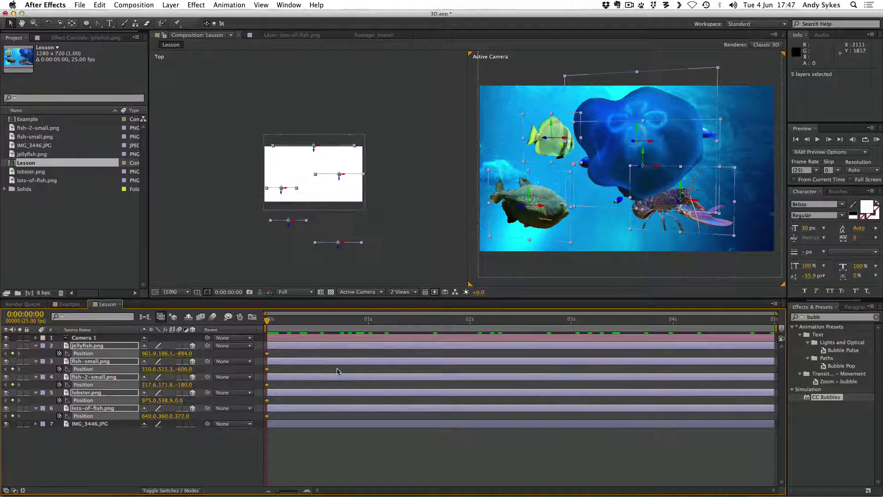
{"action": "left_click_drag", "start_coordinate": [370, 323], "coordinate": [817, 324]}
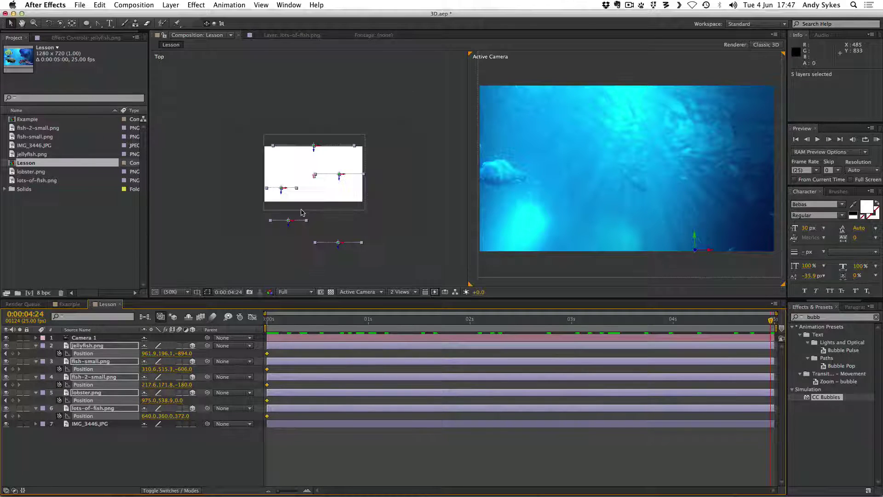
In Top view, key the jellyfish sliding left and both small fish moving right at the end
{"action": "left_click", "coordinate": [296, 235]}
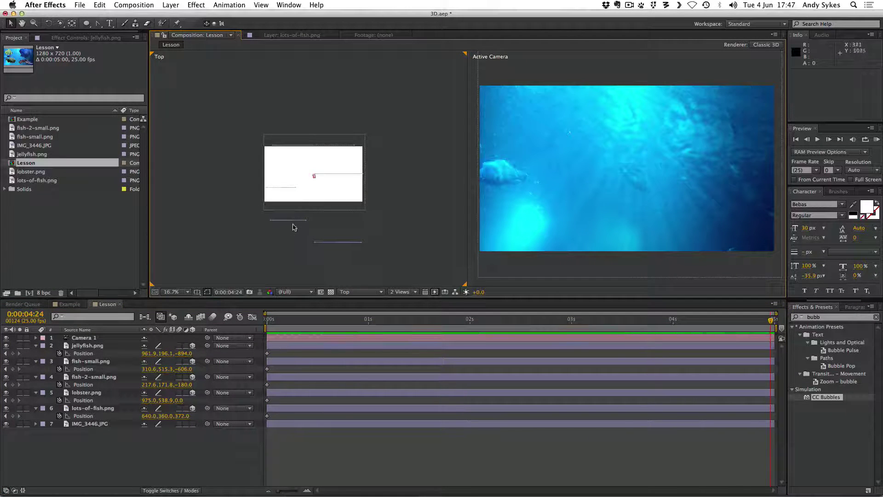
{"action": "left_click", "coordinate": [92, 346]}
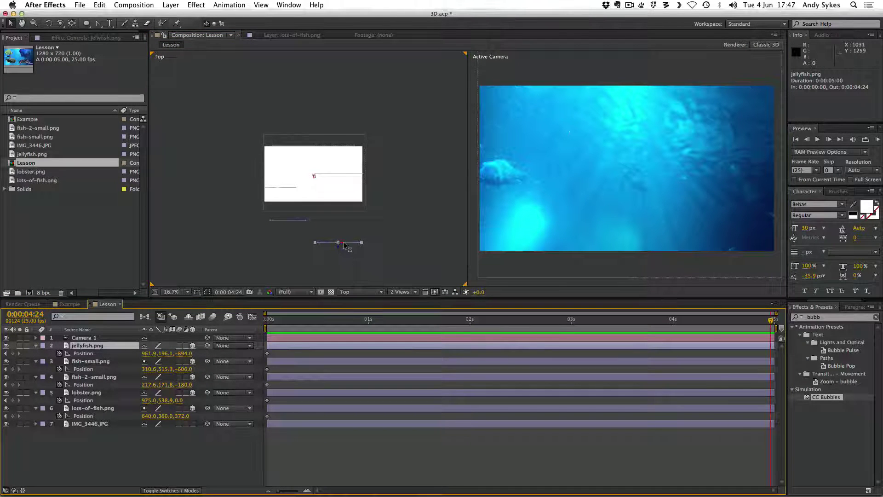
{"action": "left_click_drag", "start_coordinate": [345, 245], "coordinate": [275, 242]}
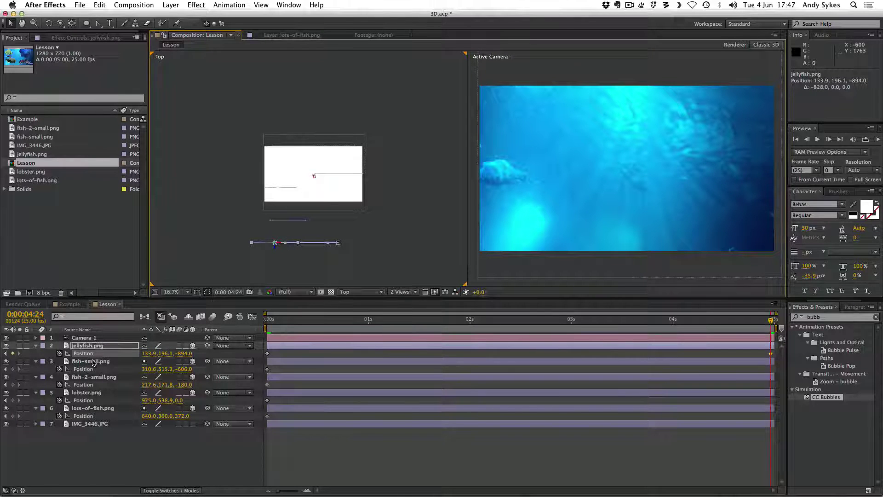
{"action": "left_click", "coordinate": [93, 363]}
{"action": "left_click_drag", "start_coordinate": [290, 222], "coordinate": [368, 225]}
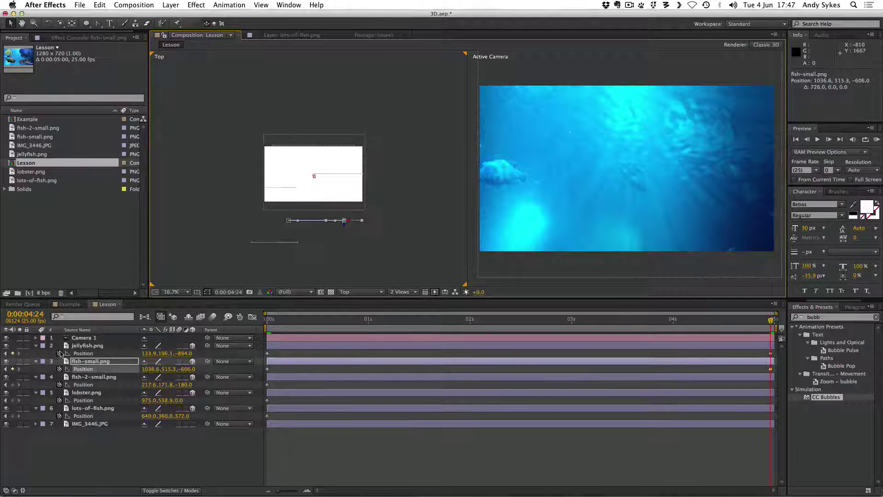
{"action": "left_click", "coordinate": [76, 377]}
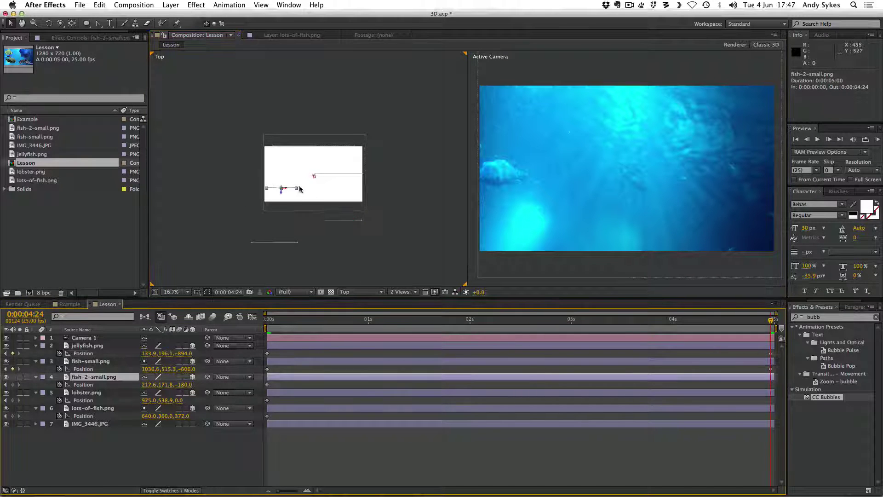
{"action": "left_click_drag", "start_coordinate": [286, 189], "coordinate": [341, 190]}
Key the lobster moving right and the fish school far left, then scrub back to 0:00:00:00
{"action": "key", "text": "period"}
{"action": "key", "text": "period"}
{"action": "key", "text": "period"}
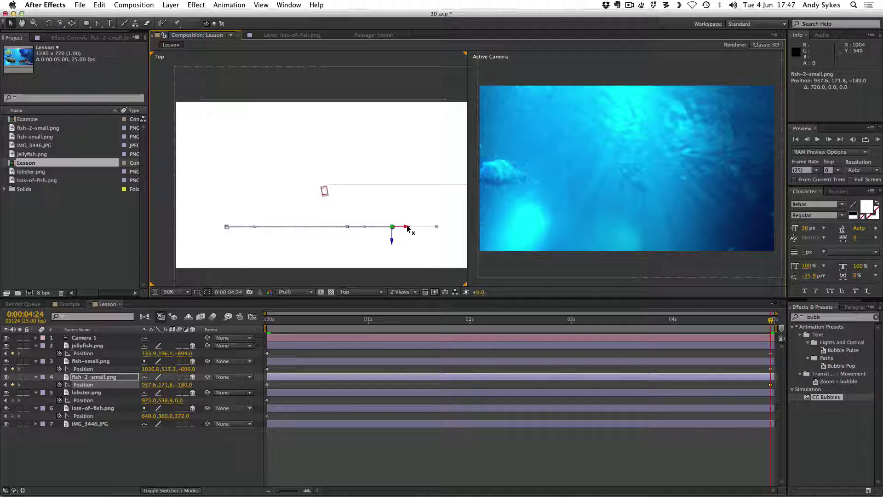
{"action": "key", "text": "comma"}
{"action": "key", "text": "comma"}
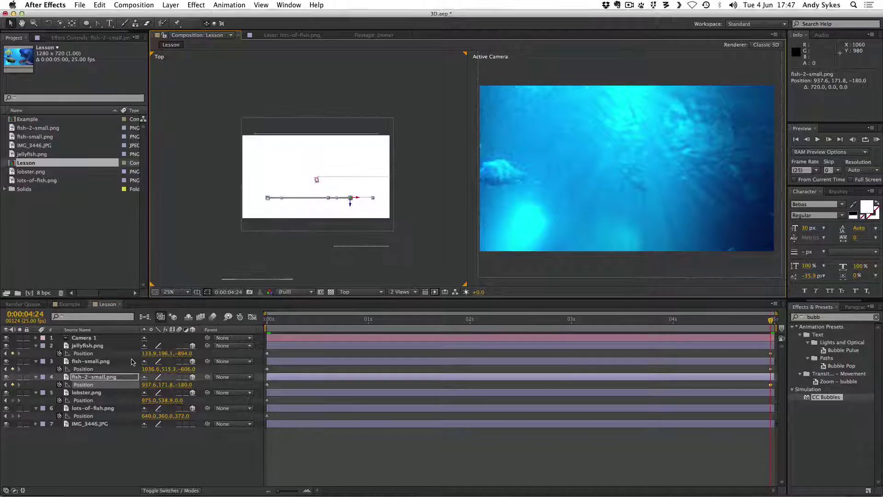
{"action": "left_click", "coordinate": [101, 393]}
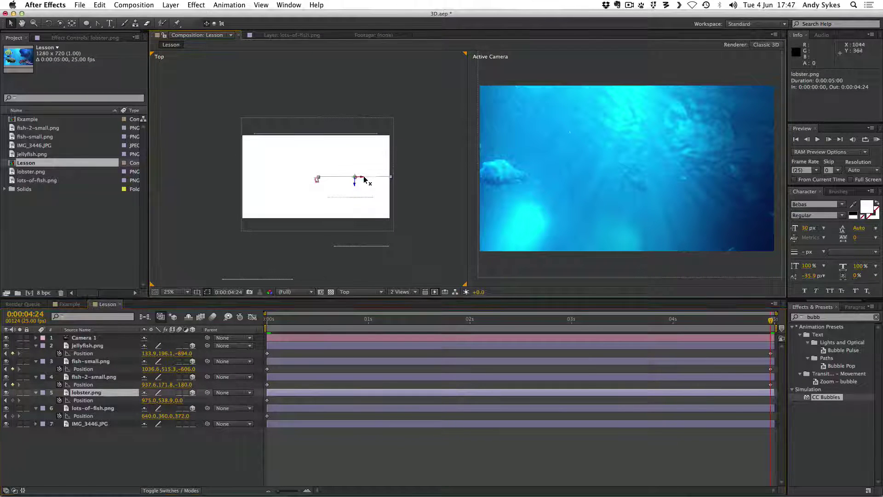
{"action": "left_click_drag", "start_coordinate": [364, 177], "coordinate": [406, 177]}
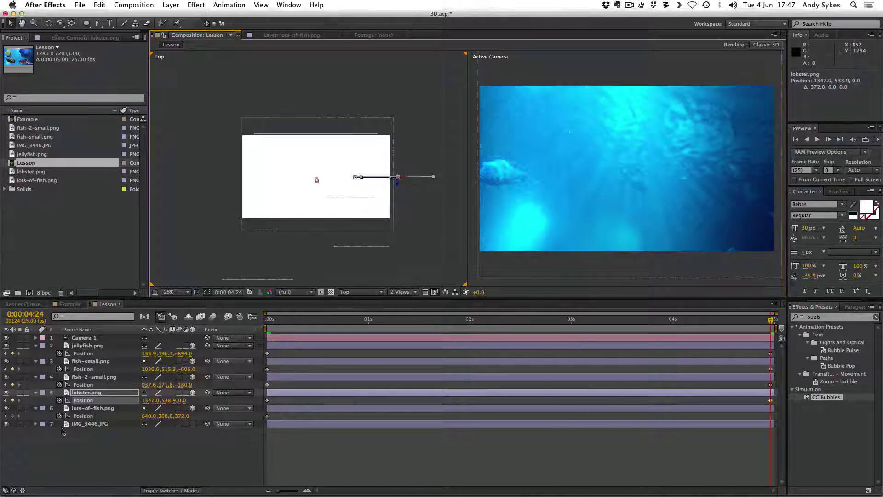
{"action": "left_click", "coordinate": [106, 409]}
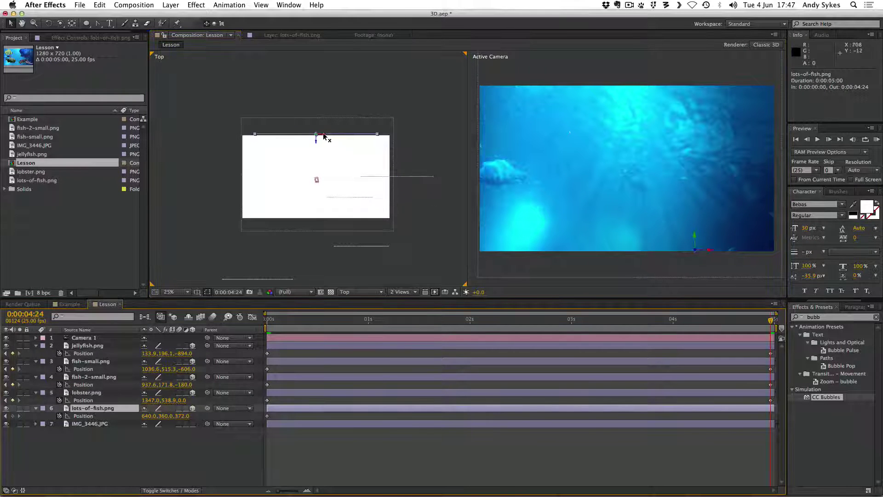
{"action": "left_click_drag", "start_coordinate": [324, 136], "coordinate": [244, 137]}
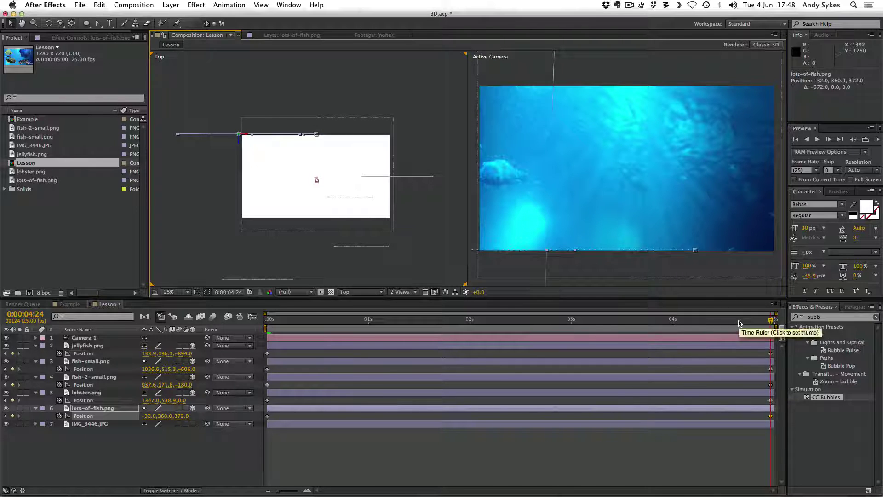
{"action": "left_click_drag", "start_coordinate": [771, 321], "coordinate": [315, 347]}
{"action": "left_click_drag", "start_coordinate": [251, 351], "coordinate": [154, 350]}
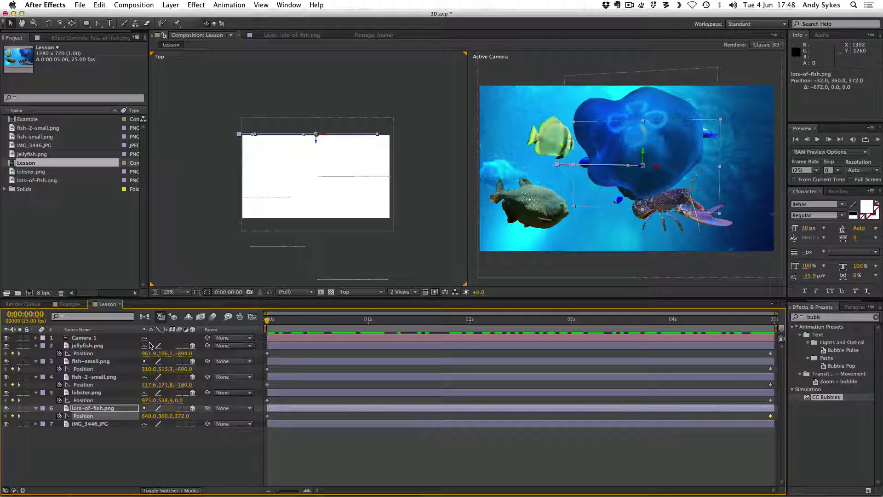
Give Camera 1's Point of Interest a wiggle(25,100) expression and RAM-preview the shaky camera
{"action": "left_click", "coordinate": [118, 338]}
{"action": "left_click", "coordinate": [36, 338]}
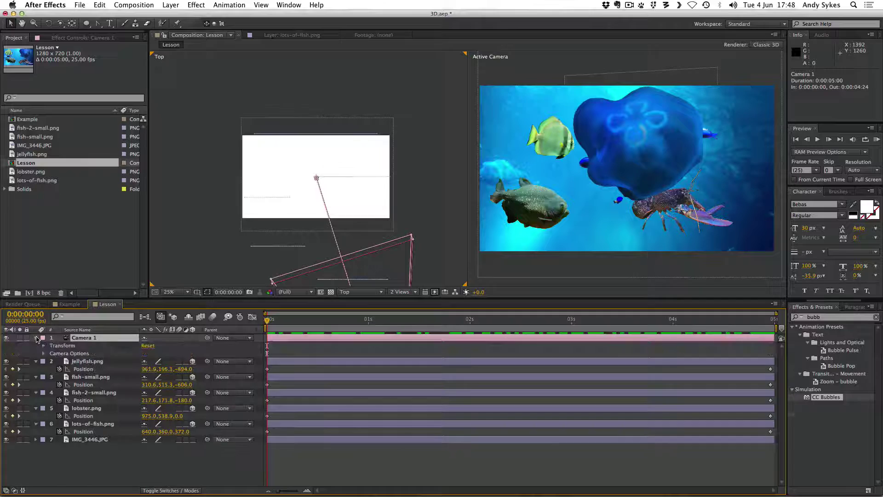
{"action": "left_click", "coordinate": [44, 346]}
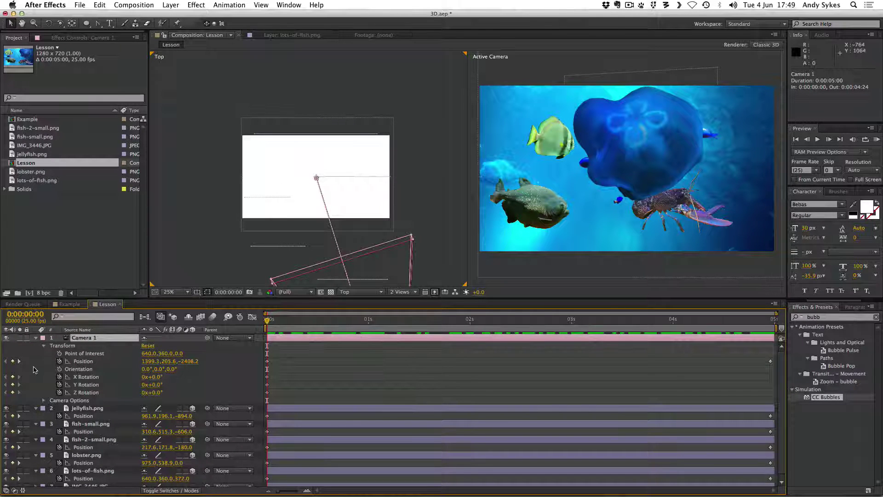
{"action": "left_click", "coordinate": [60, 353], "text": "alt"}
{"action": "type", "text": "wi"}
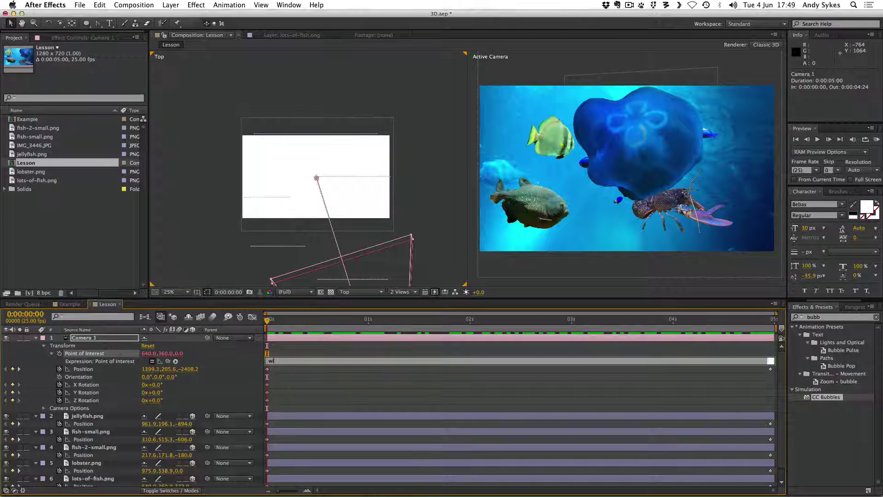
{"action": "type", "text": "ggle(.25,100"}
{"action": "left_click", "coordinate": [325, 373]}
{"action": "key", "text": "space"}
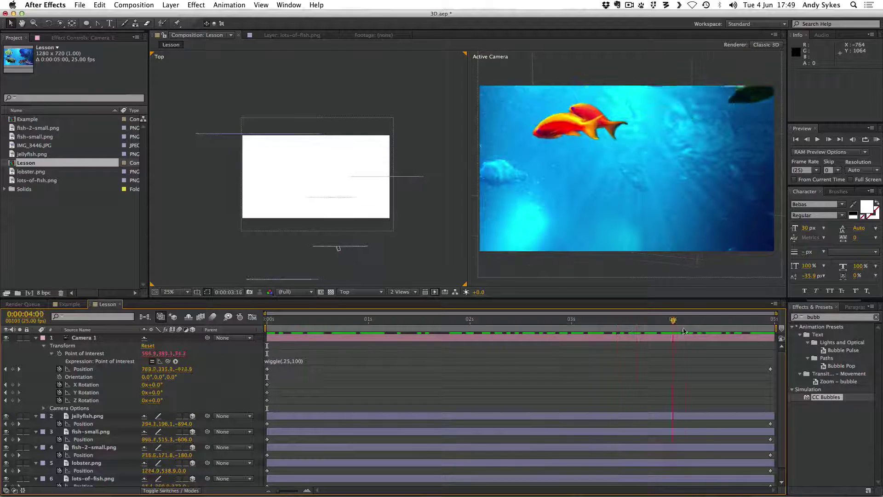
{"action": "key", "text": "KP_0"}
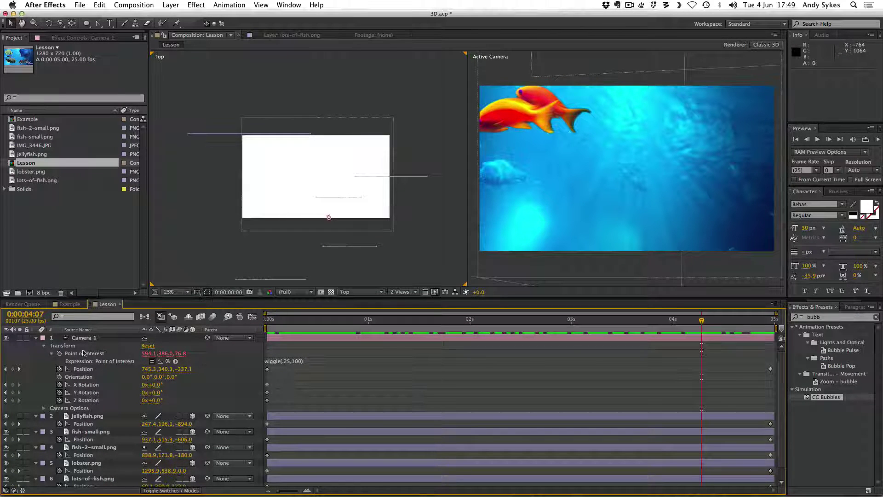
Add a black solid with an inverted elliptical mask to act as a vignette
{"action": "left_click", "coordinate": [36, 338]}
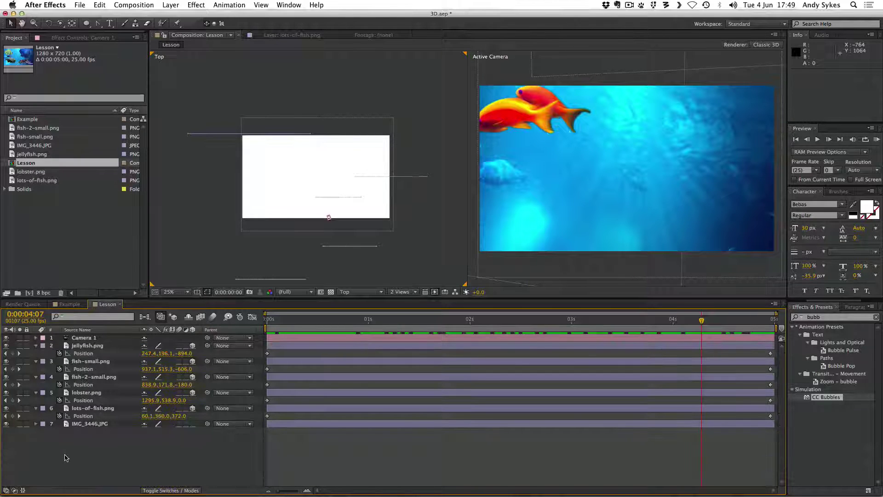
{"action": "right_click", "coordinate": [67, 450]}
{"action": "mouse_move", "coordinate": [167, 400]}
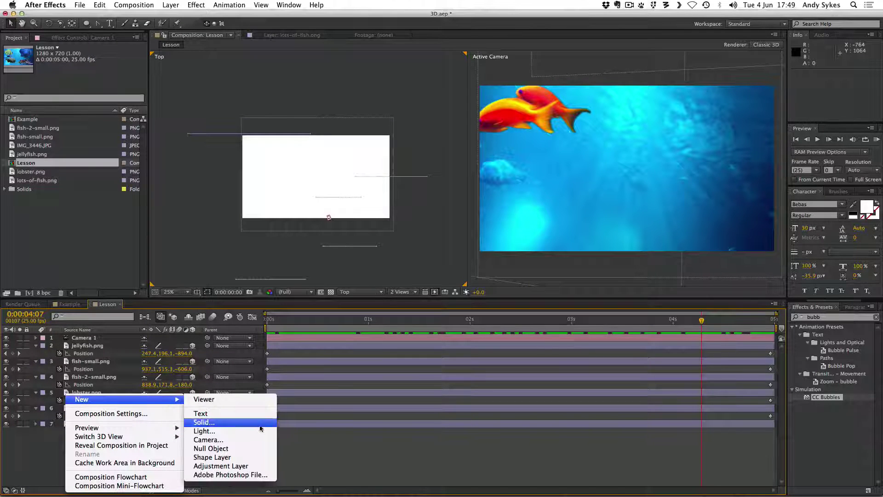
{"action": "left_click", "coordinate": [261, 428]}
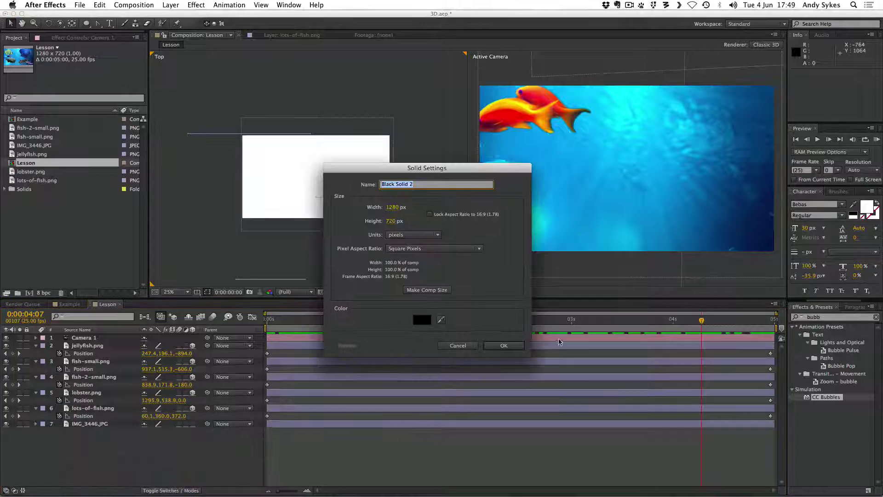
{"action": "left_click", "coordinate": [511, 347]}
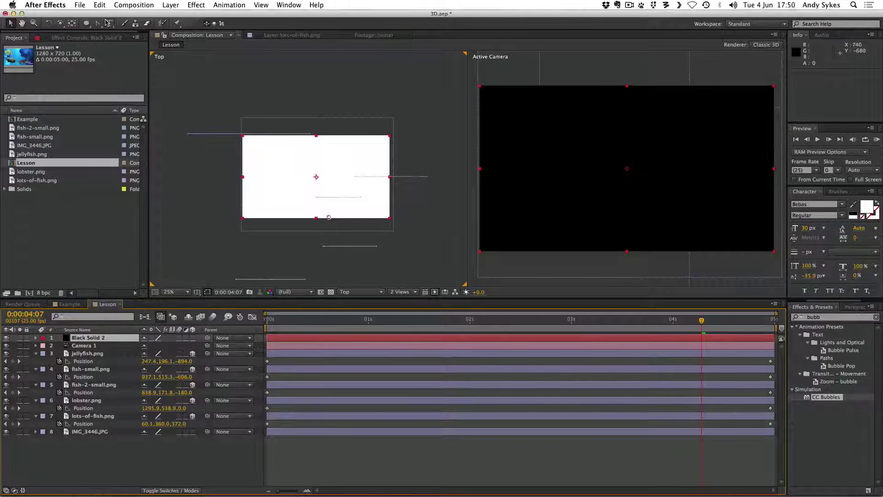
{"action": "double_click", "coordinate": [86, 24]}
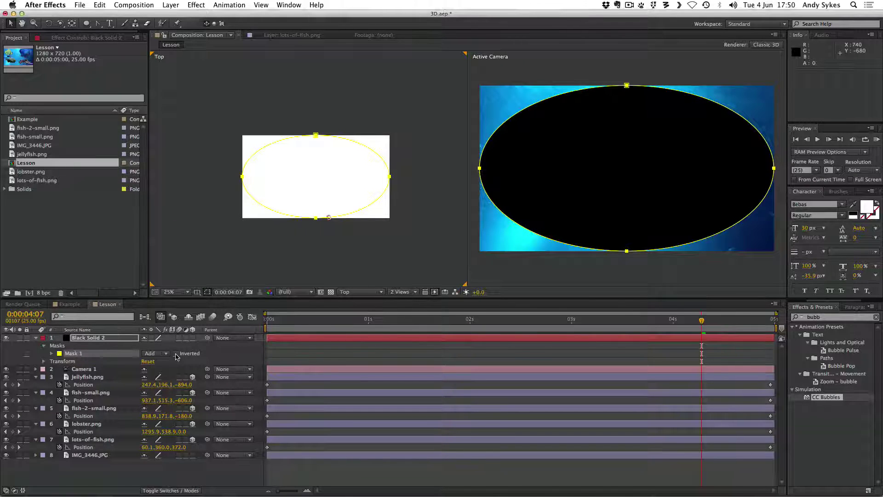
{"action": "left_click", "coordinate": [175, 353]}
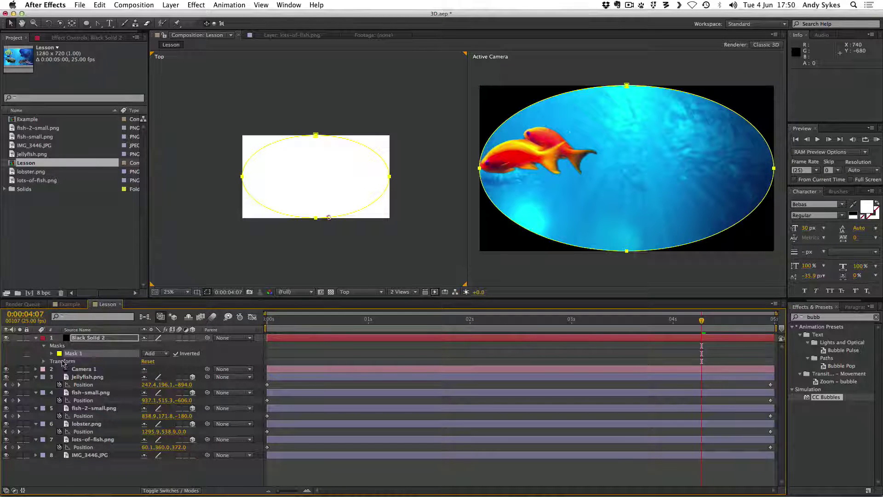
Set the vignette mask to 60% opacity with a 136-pixel feather, then preview from the start
{"action": "left_click", "coordinate": [50, 354]}
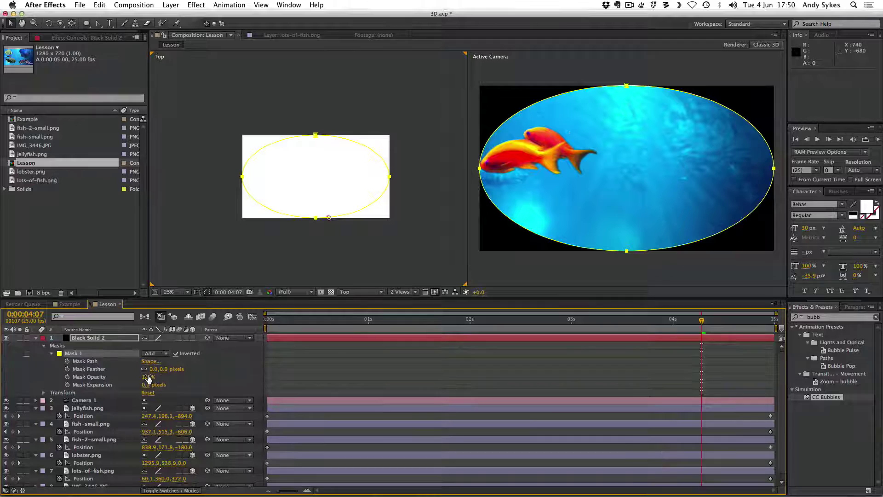
{"action": "left_click_drag", "start_coordinate": [152, 381], "coordinate": [176, 378]}
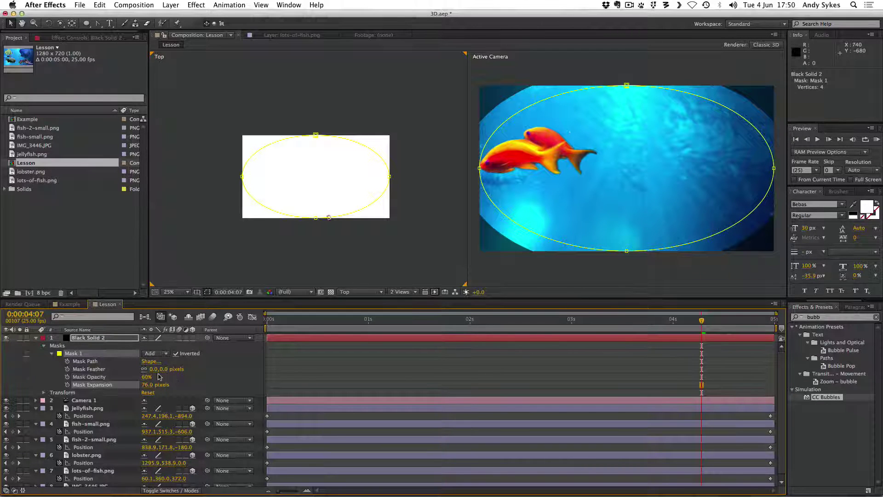
{"action": "left_click_drag", "start_coordinate": [156, 369], "coordinate": [218, 364]}
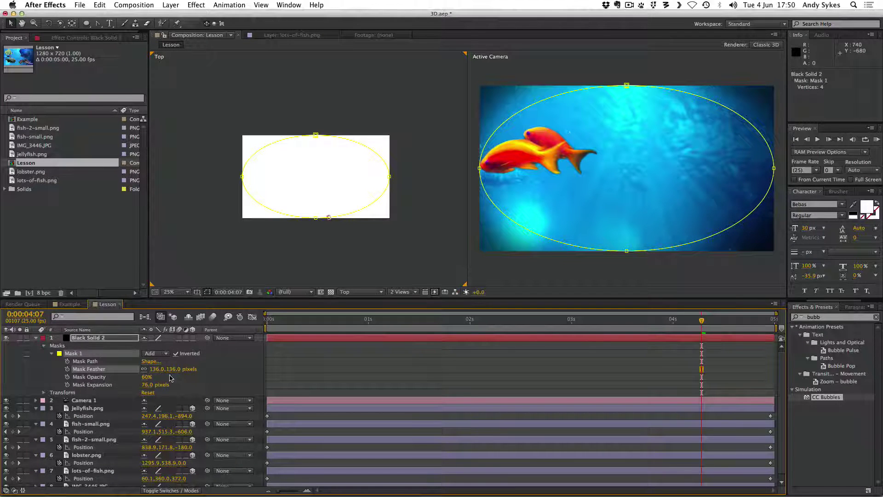
{"action": "key", "text": "Home"}
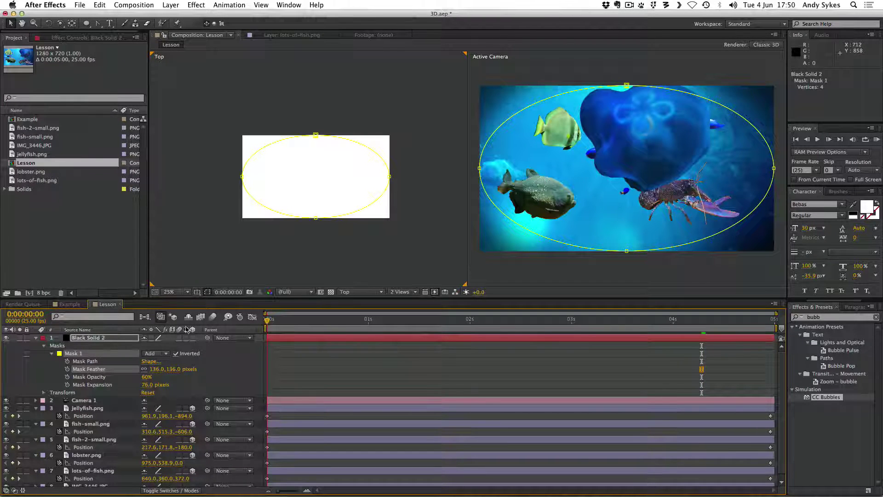
{"action": "key", "text": "space"}
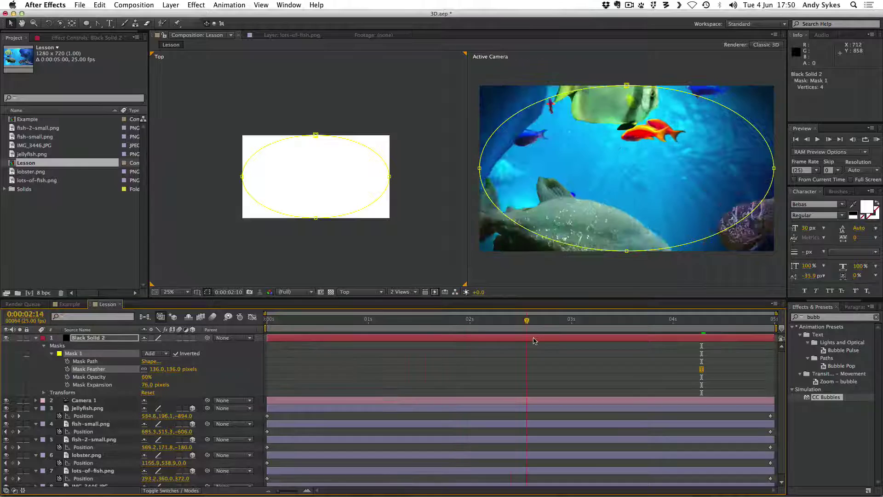
Add a new adjustment layer and apply Turbulent Displace to it
{"action": "key", "text": "space"}
{"action": "key", "text": "u"}
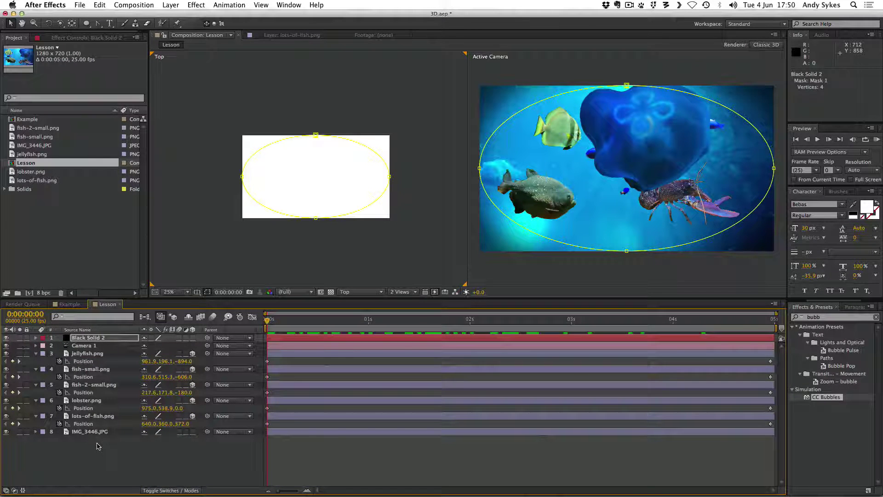
{"action": "right_click", "coordinate": [102, 455]}
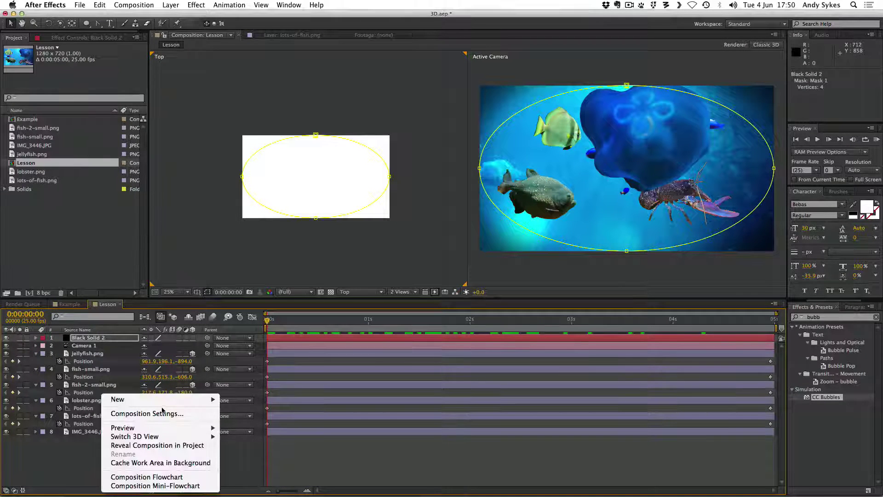
{"action": "mouse_move", "coordinate": [172, 399]}
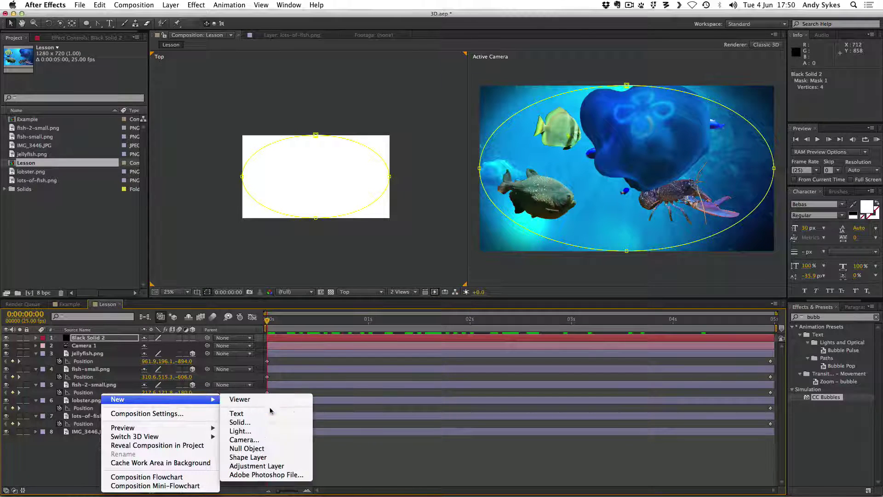
{"action": "left_click", "coordinate": [284, 465]}
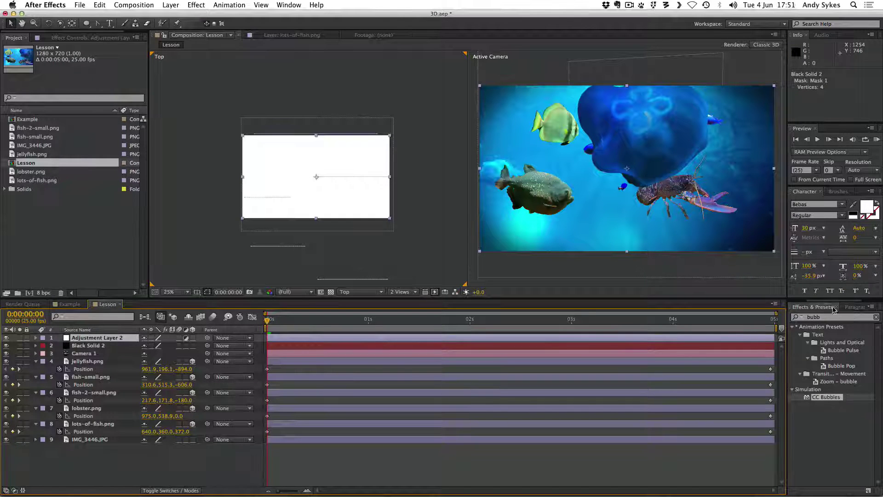
{"action": "double_click", "coordinate": [818, 317]}
{"action": "type", "text": "turbulent"}
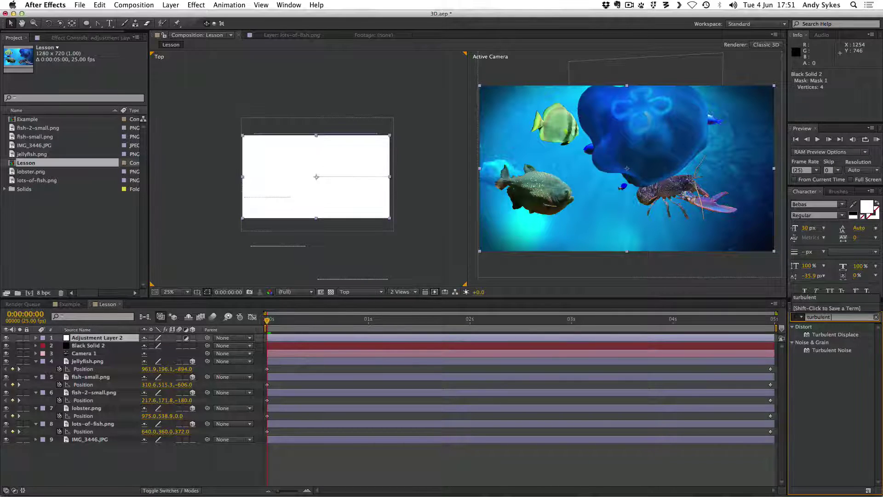
{"action": "type", "text": " displace"}
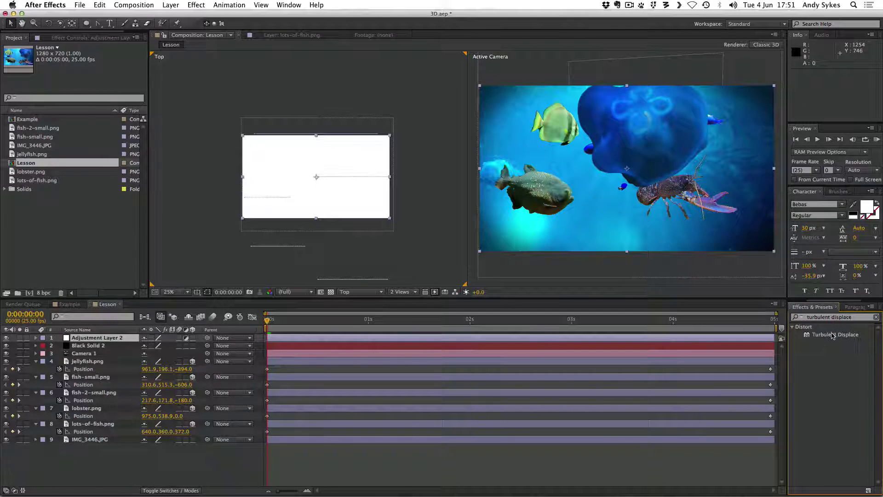
{"action": "left_click_drag", "start_coordinate": [833, 335], "coordinate": [618, 339]}
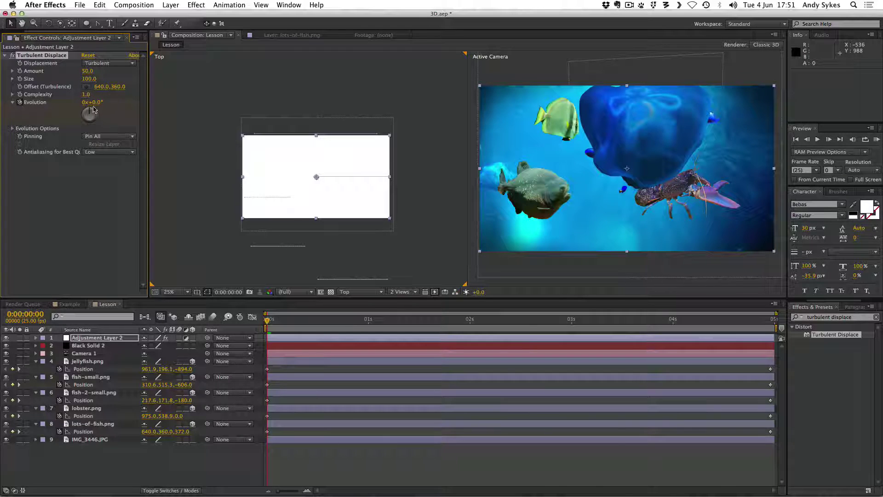
Keyframe Evolution to one revolution at the end, set Size 51 and Amount 36, then preview
{"action": "left_click_drag", "start_coordinate": [304, 321], "coordinate": [772, 319]}
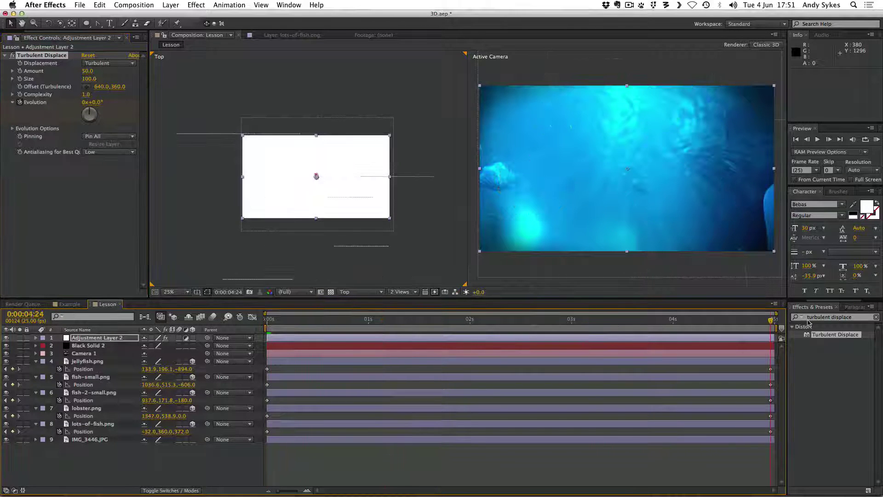
{"action": "left_click", "coordinate": [83, 102]}
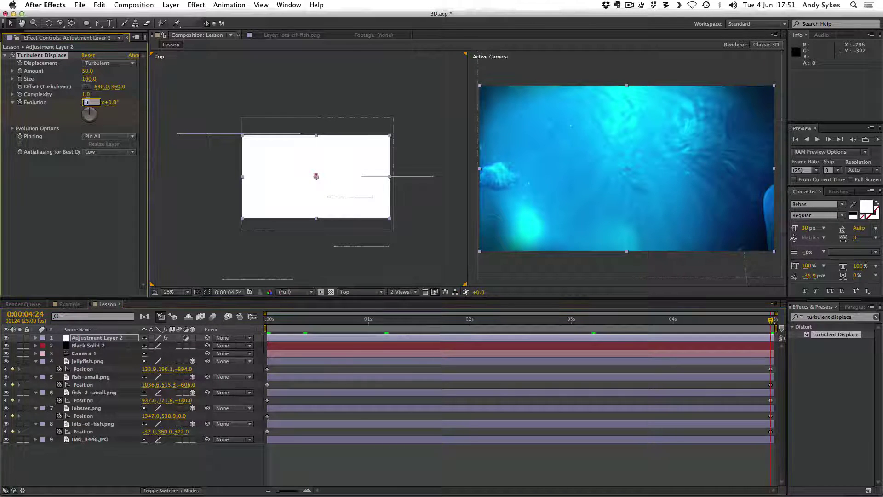
{"action": "key", "text": "Return"}
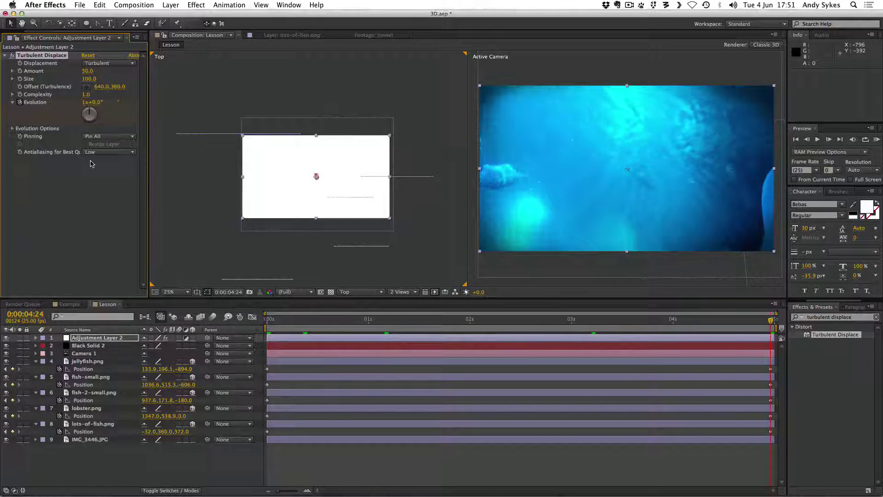
{"action": "left_click_drag", "start_coordinate": [699, 317], "coordinate": [365, 320]}
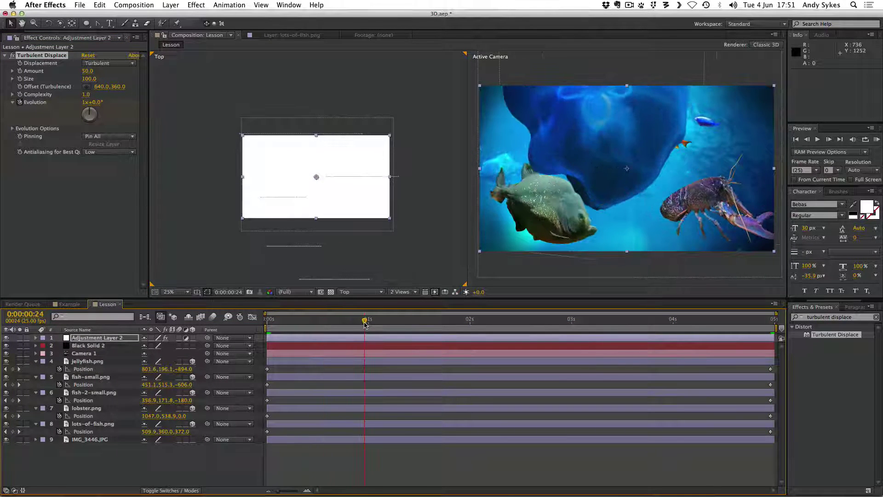
{"action": "left_click_drag", "start_coordinate": [86, 83], "coordinate": [69, 75]}
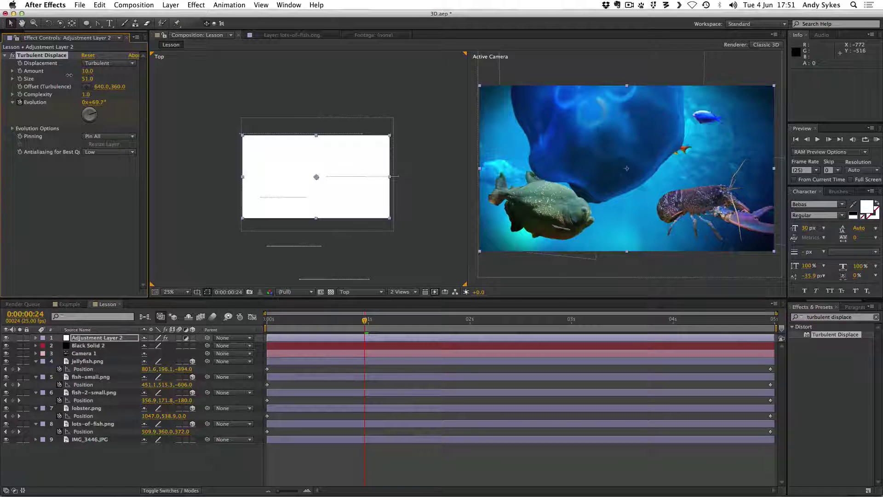
{"action": "key", "text": "super+z"}
{"action": "key", "text": "space"}
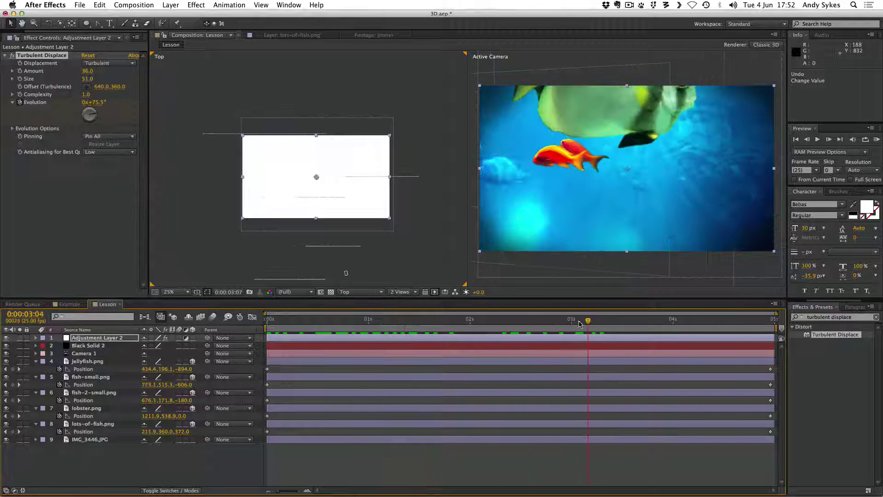
{"action": "key", "text": "space"}
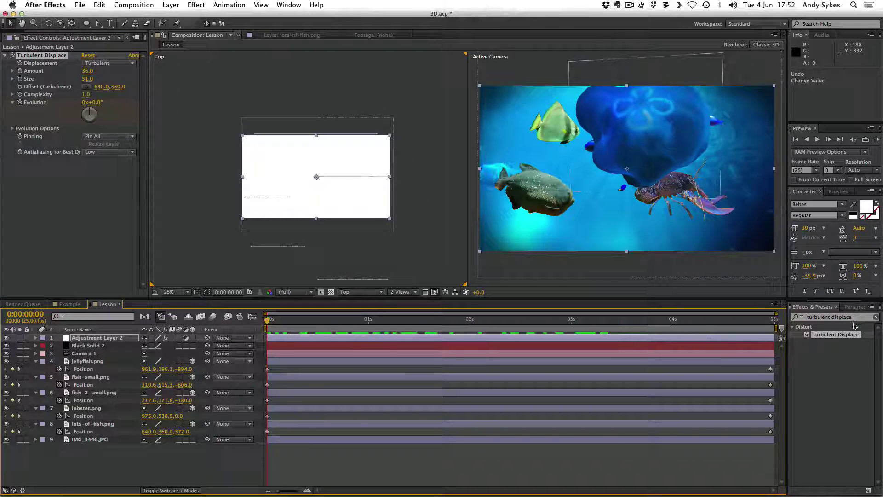
Search 'blue' and drop the Colorize - blue wash preset onto Adjustment Layer 2
{"action": "left_click_drag", "start_coordinate": [854, 317], "coordinate": [820, 321]}
{"action": "type", "text": "blue"}
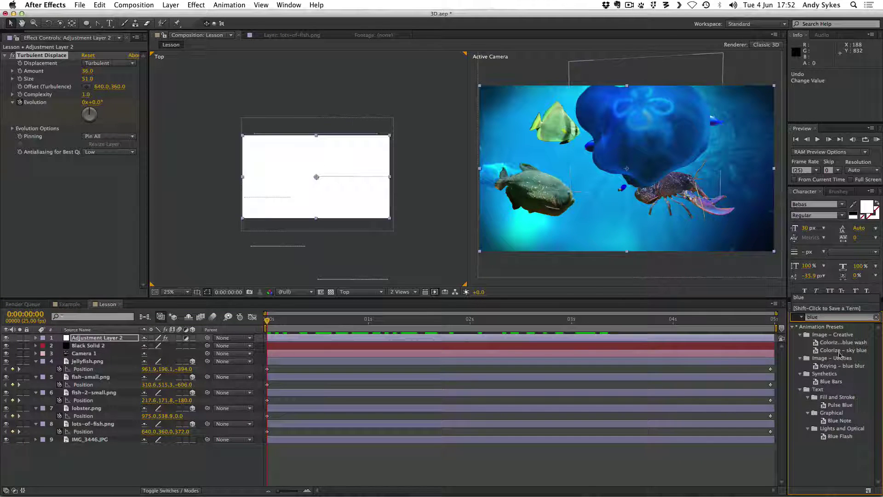
{"action": "left_click_drag", "start_coordinate": [837, 346], "coordinate": [91, 339]}
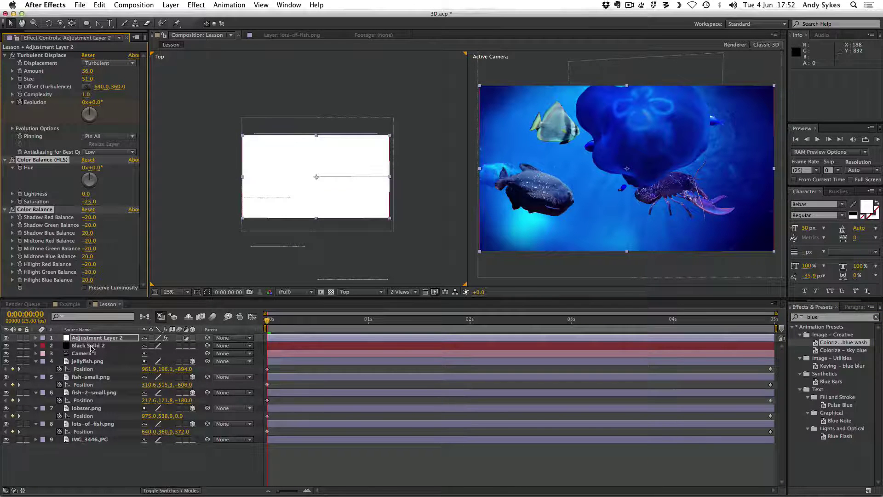
Create a new solid layer coloured pure white
{"action": "right_click", "coordinate": [103, 460]}
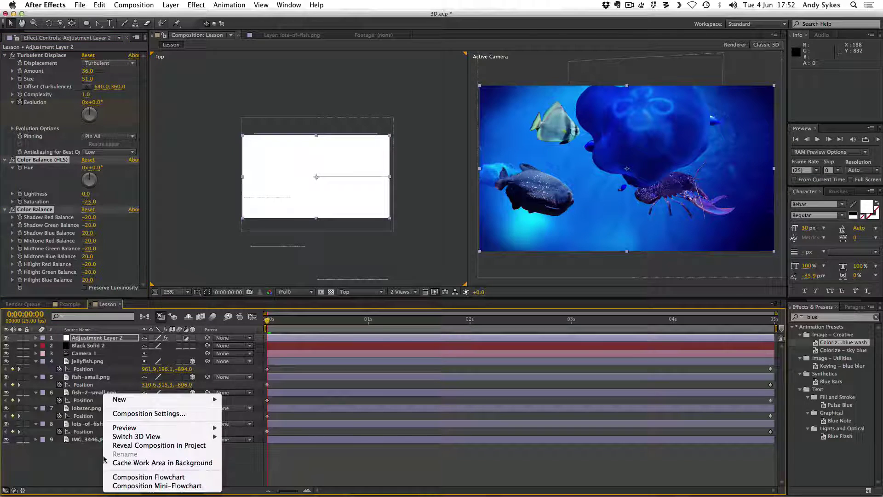
{"action": "mouse_move", "coordinate": [154, 400]}
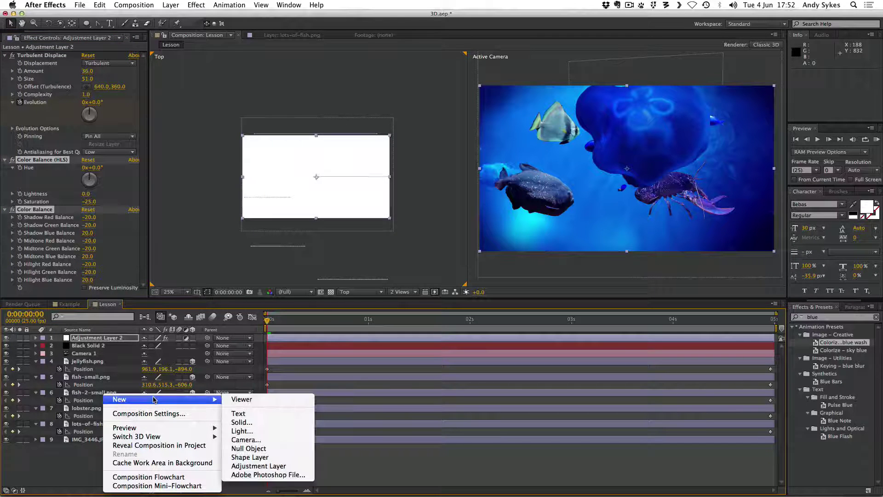
{"action": "left_click", "coordinate": [243, 422]}
{"action": "left_click", "coordinate": [433, 322]}
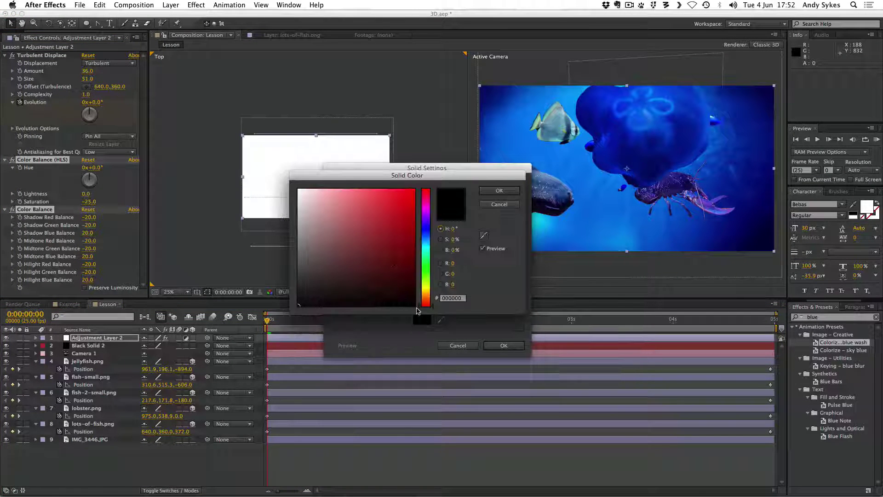
{"action": "left_click_drag", "start_coordinate": [364, 230], "coordinate": [240, 166]}
{"action": "left_click", "coordinate": [499, 190]}
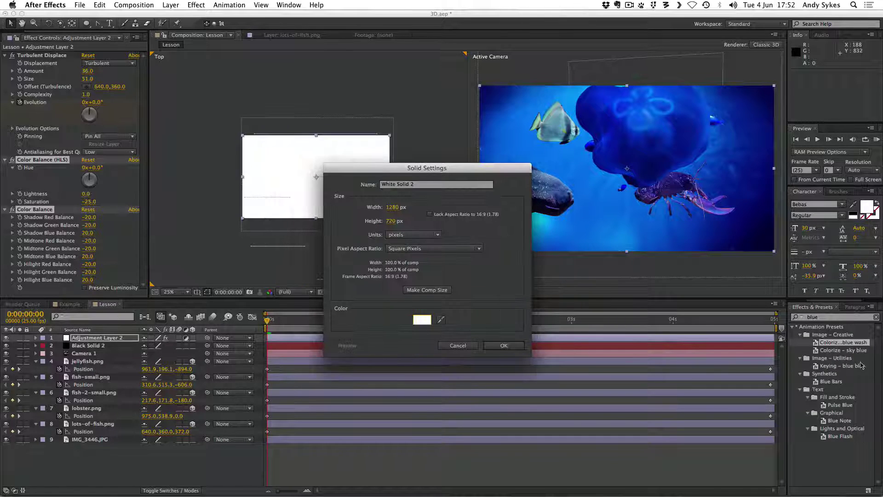
{"action": "left_click", "coordinate": [504, 345]}
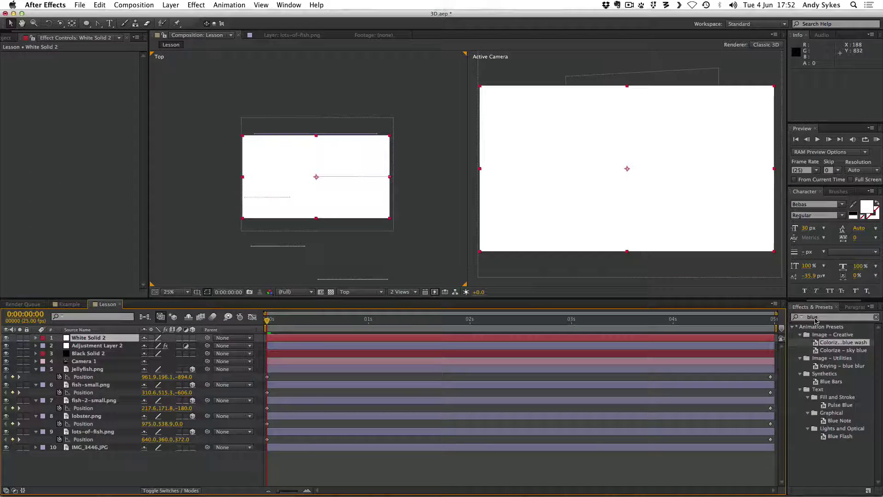
Search 'bubbles' and apply CC Bubbles to White Solid 2
{"action": "left_click", "coordinate": [810, 318]}
{"action": "type", "text": "bubbles"}
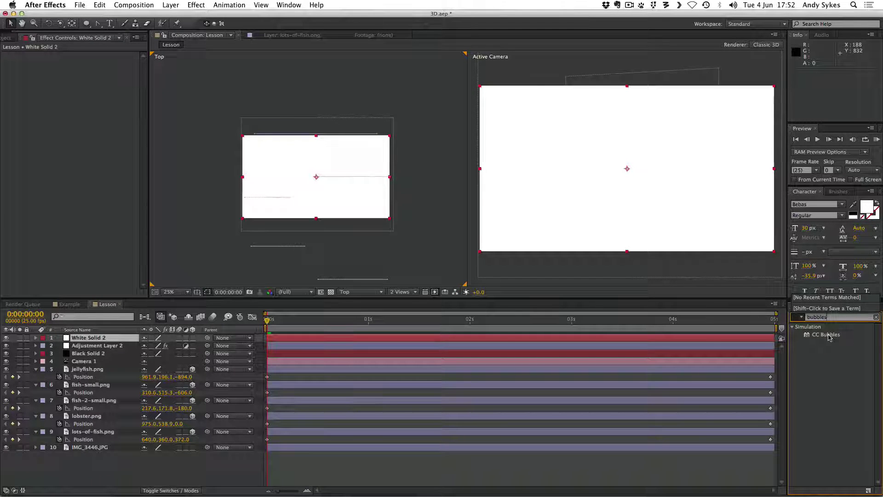
{"action": "left_click_drag", "start_coordinate": [826, 335], "coordinate": [99, 349]}
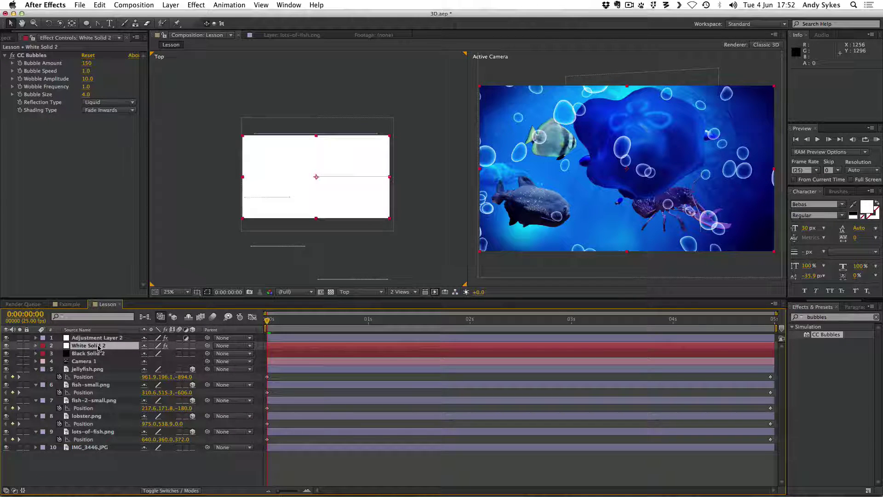
Drop White Solid 2's Opacity to 29% and scrub forward to check the faint bubbles
{"action": "key", "text": "t"}
{"action": "left_click_drag", "start_coordinate": [146, 354], "coordinate": [122, 356]}
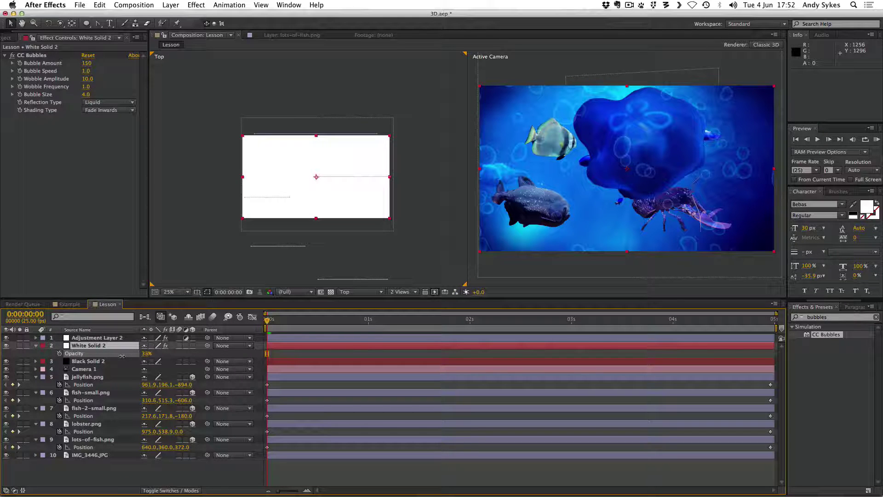
{"action": "left_click_drag", "start_coordinate": [299, 321], "coordinate": [221, 338]}
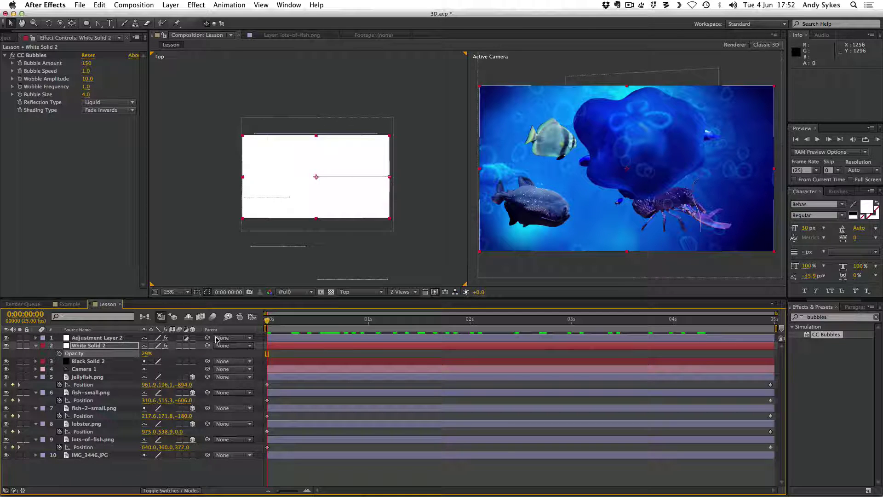
Start a RAM preview of all 125 frames of the Lesson composition
{"action": "key", "text": "KP_0"}
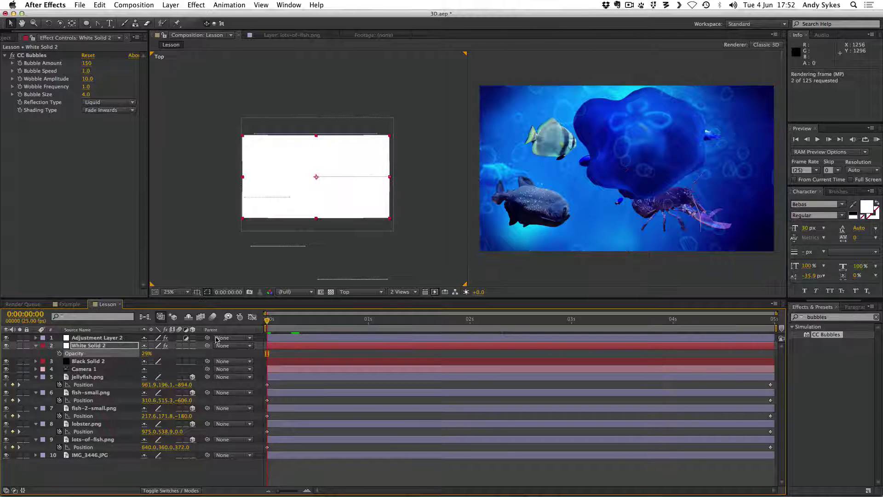